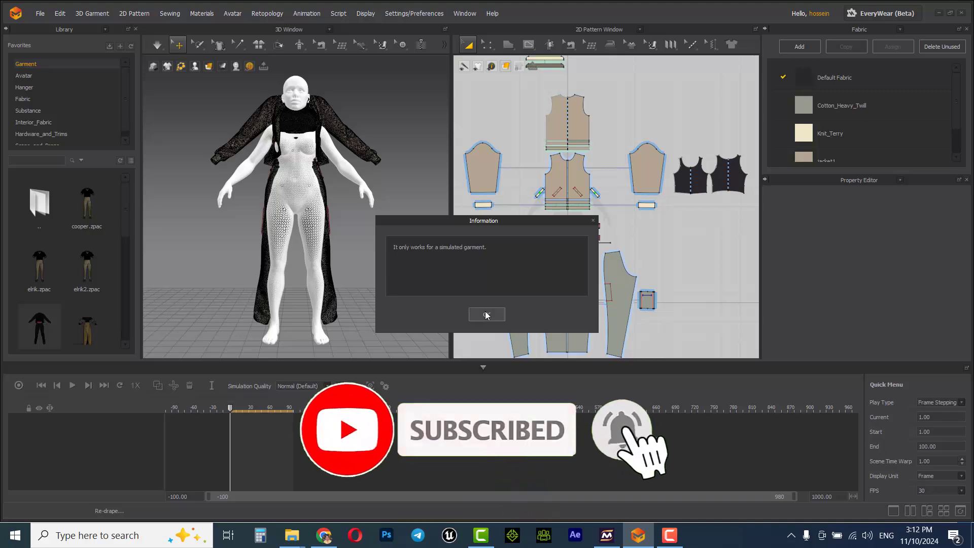
# - Attempt Re-target Draping, dismiss the simulated-garment-only notices, then bring up the CGTrader page
pyautogui.click(486, 315)
pyautogui.moveTo(298, 45)
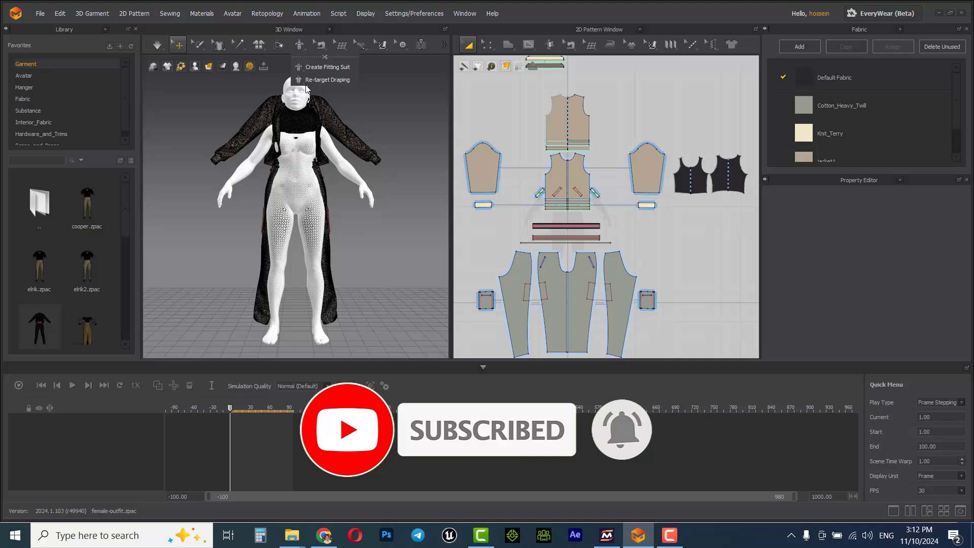
pyautogui.click(327, 79)
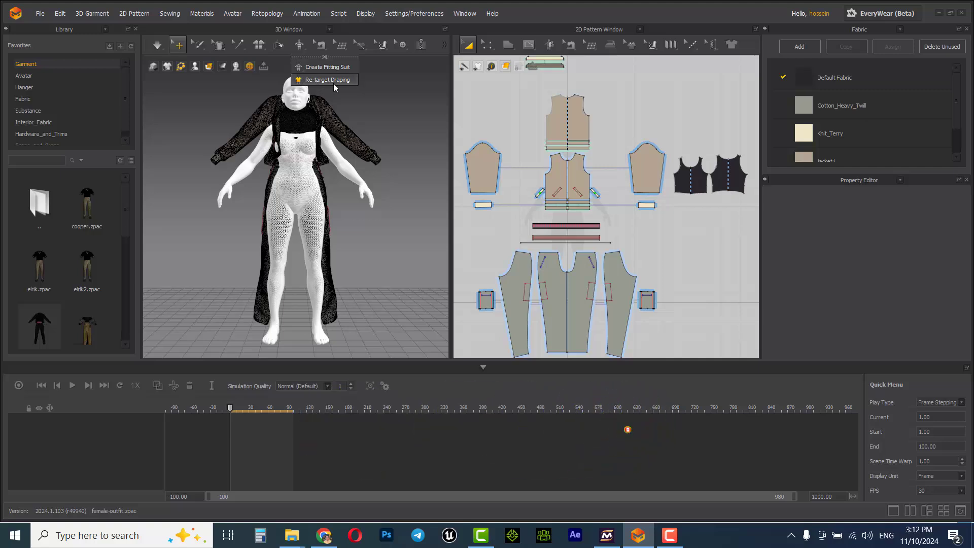
pyautogui.click(491, 314)
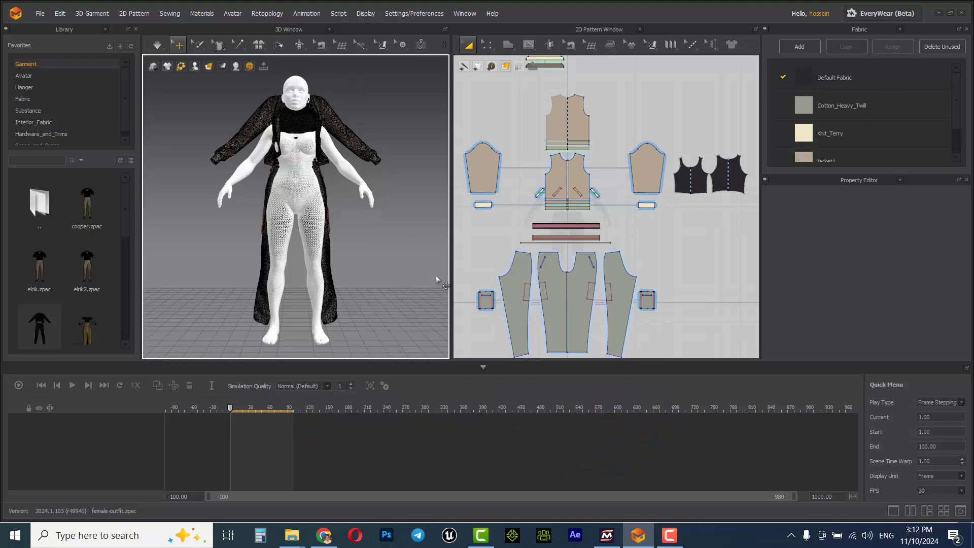
pyautogui.click(338, 529)
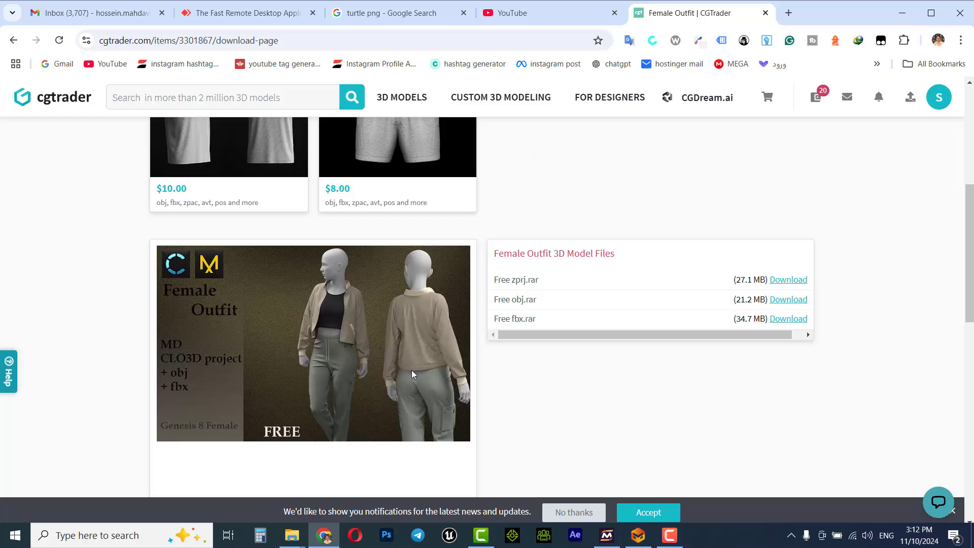
# - Look over the CGTrader Female Outfit page and return to the Marvelous Designer project
pyautogui.click(638, 535)
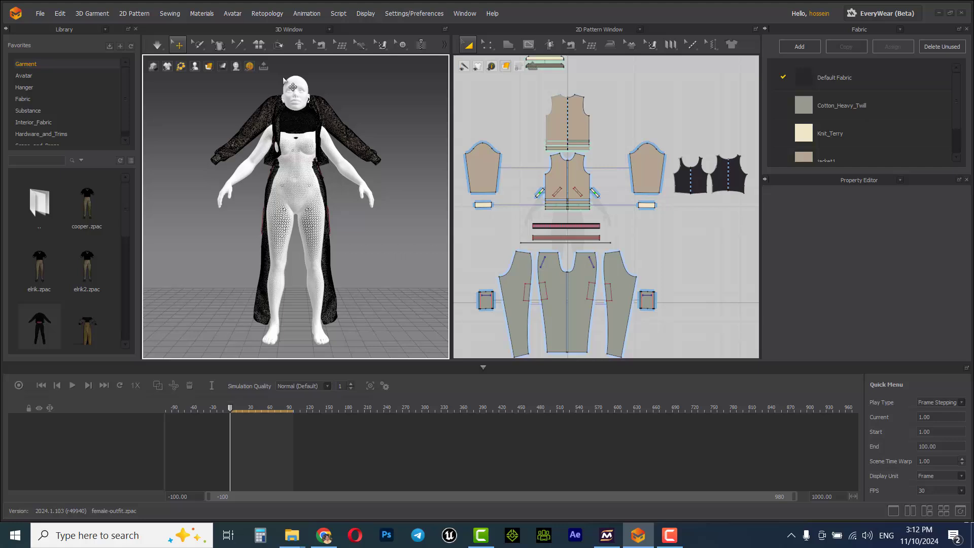
# - Retry Re-target Draping on the unsimulated garment several times, dismissing each refusal notice
pyautogui.click(303, 47)
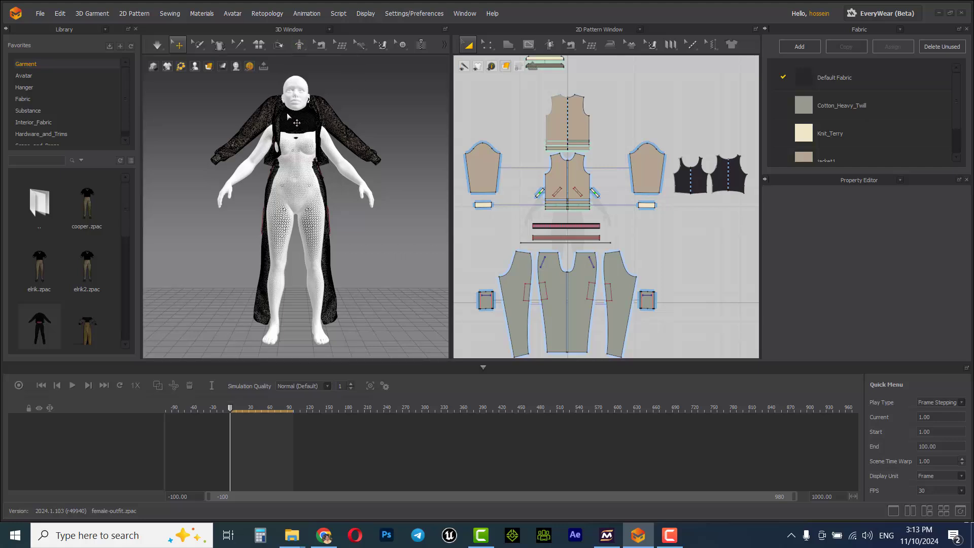
pyautogui.click(300, 44)
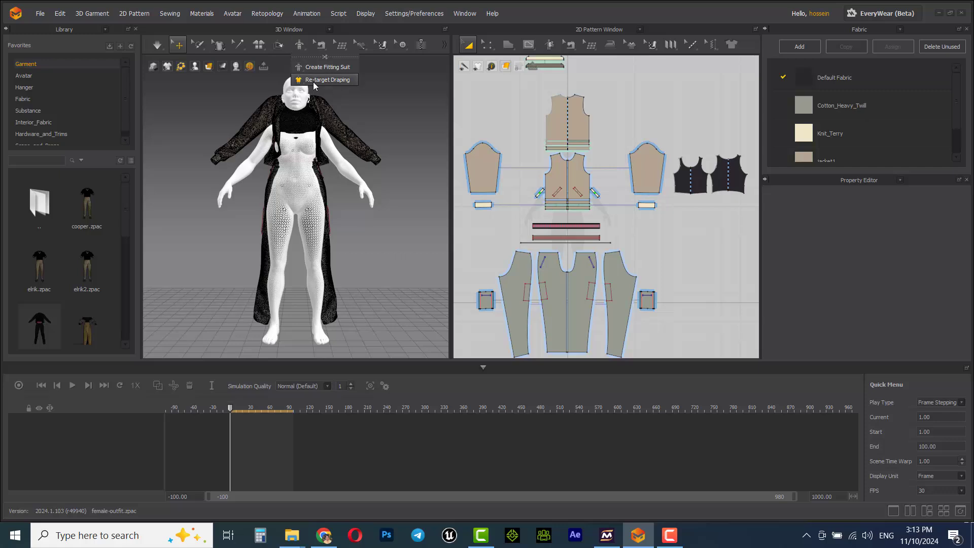
pyautogui.click(313, 81)
pyautogui.click(478, 317)
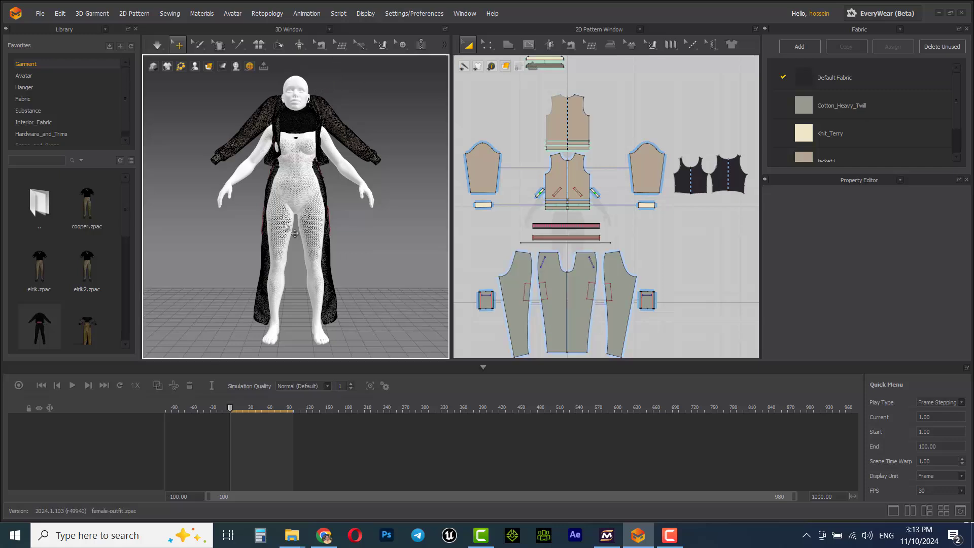
pyautogui.click(300, 44)
pyautogui.click(309, 78)
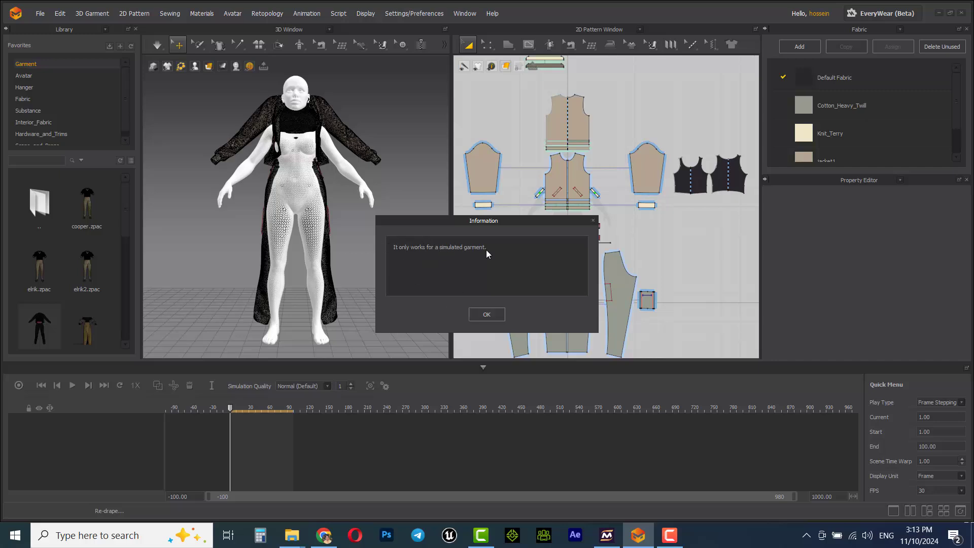
pyautogui.click(487, 314)
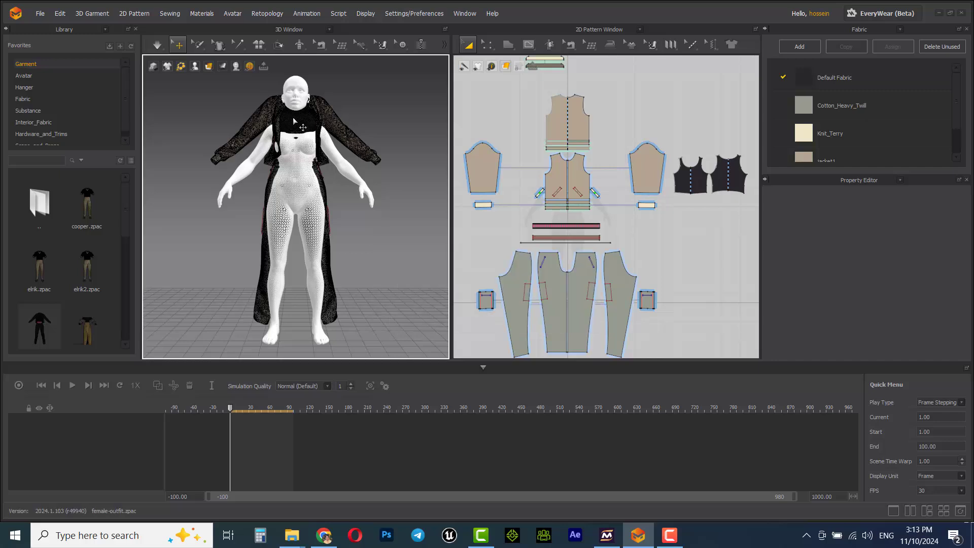
pyautogui.click(306, 46)
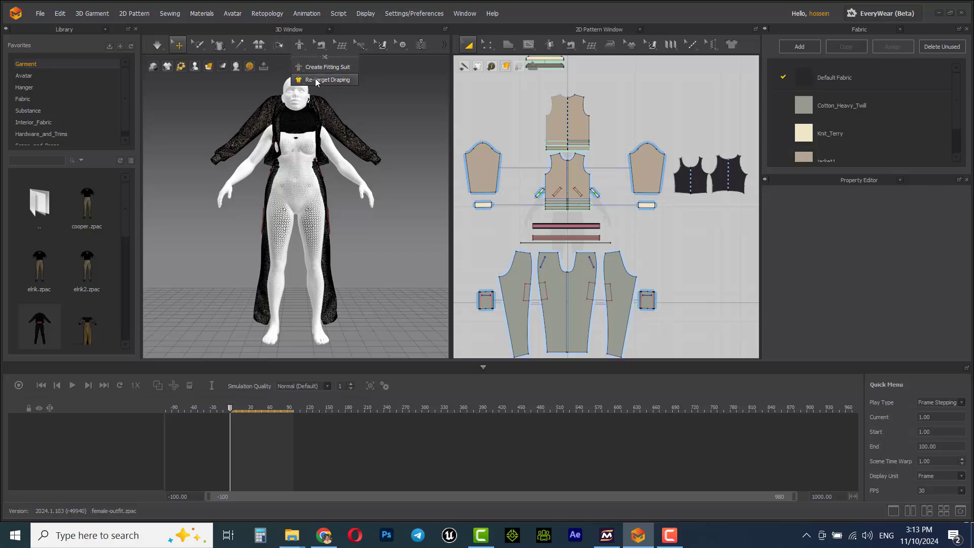
# - Open the downloaded Free zprj.zprj project, loading both garment and avatar past the memory warning
pyautogui.click(39, 13)
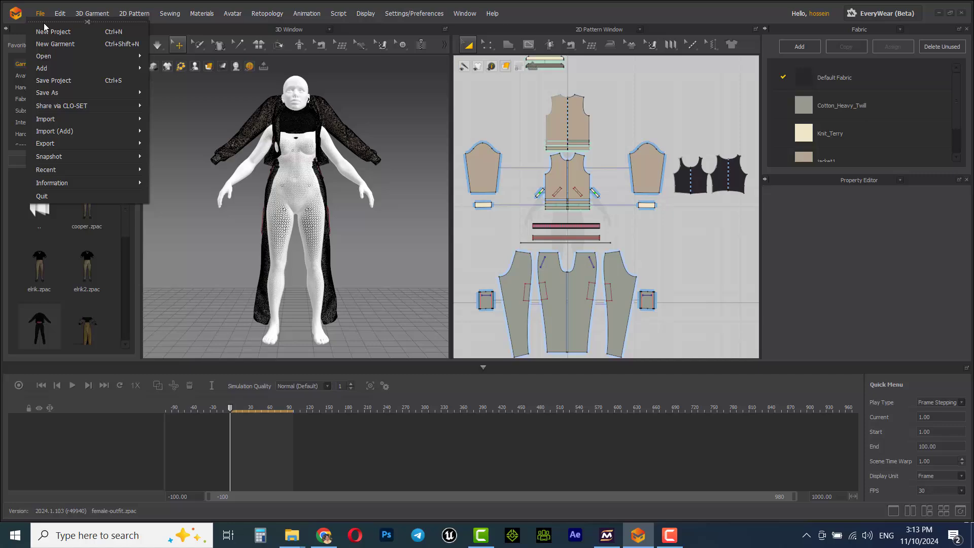
pyautogui.click(163, 58)
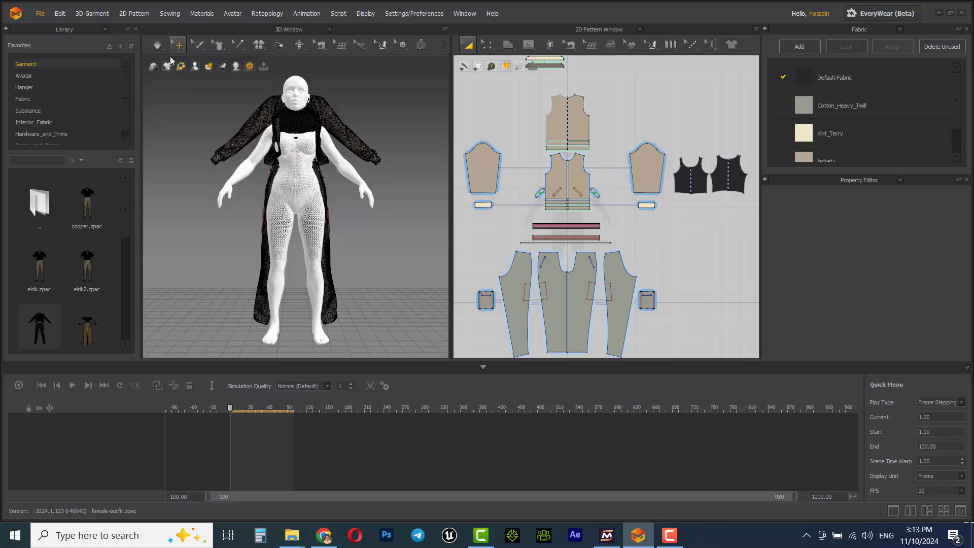
pyautogui.click(324, 535)
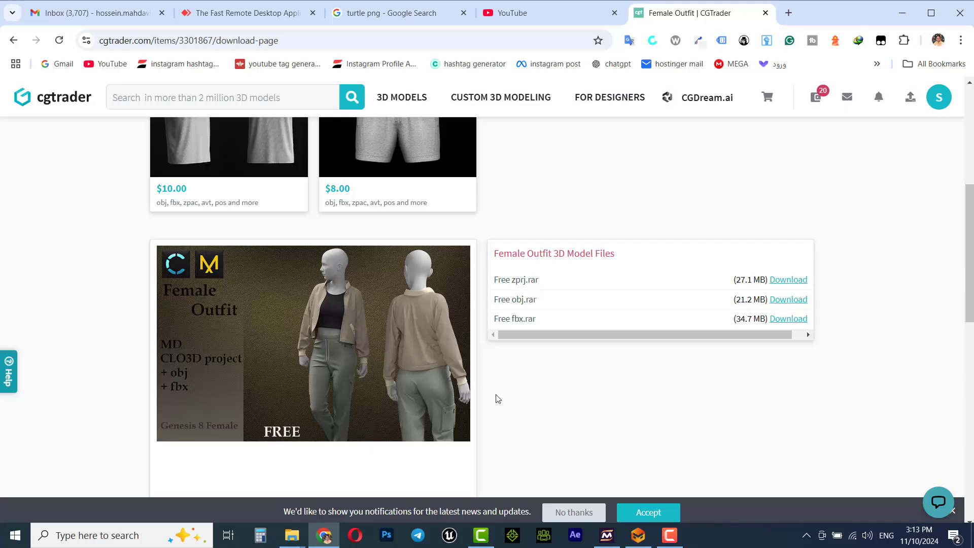
pyautogui.click(637, 535)
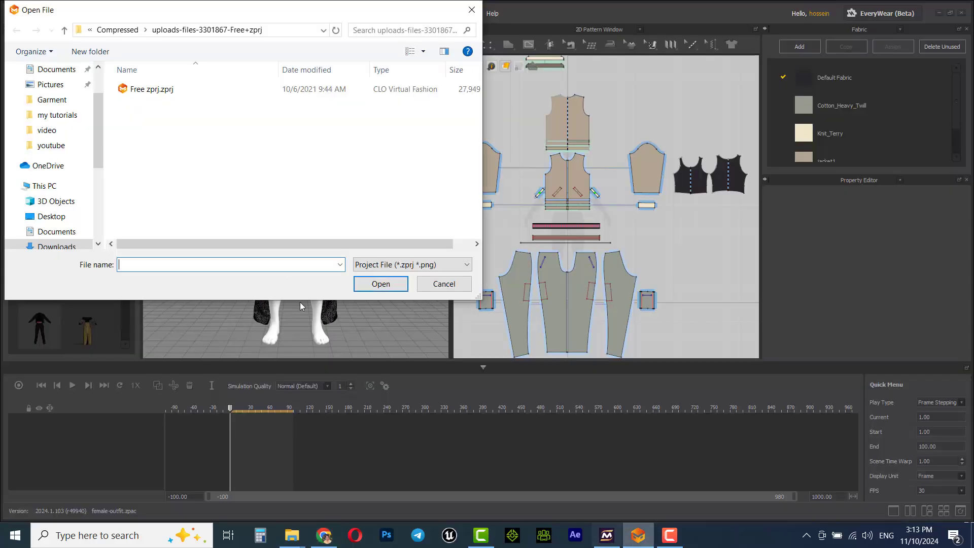
pyautogui.doubleClick(144, 92)
pyautogui.click(461, 314)
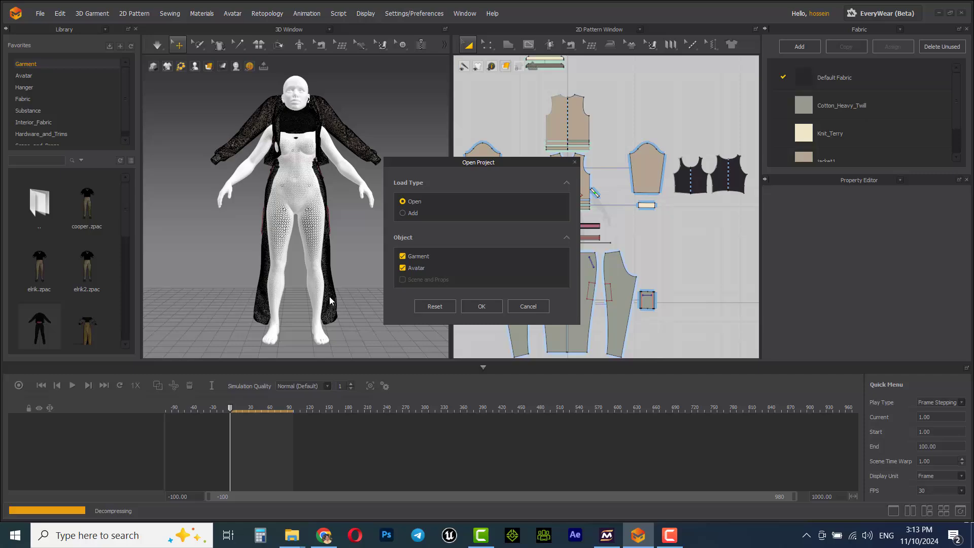
pyautogui.click(482, 308)
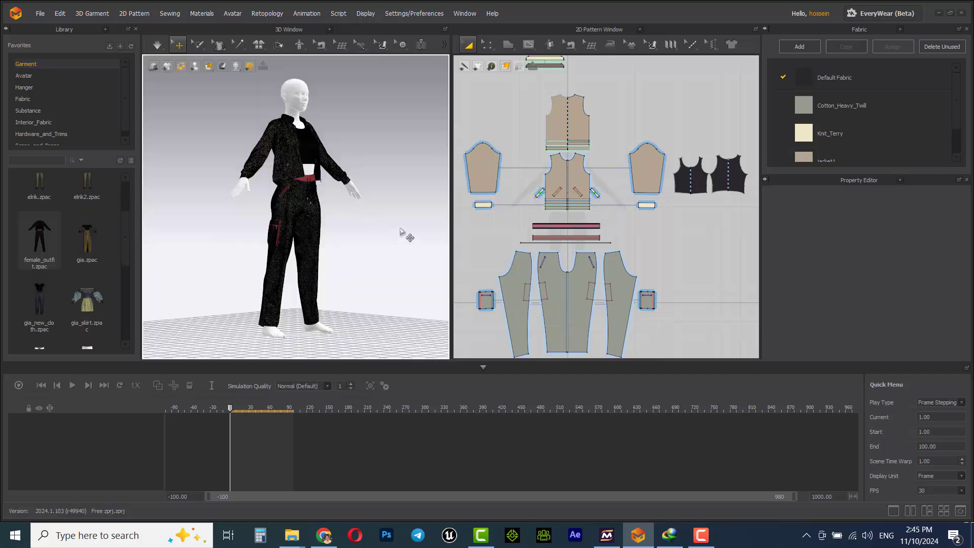
# - Orbit to face the avatar and browse the fitting suit and re-drape options without applying them
pyautogui.moveTo(396, 240); pyautogui.dragTo(345, 253, button='right')
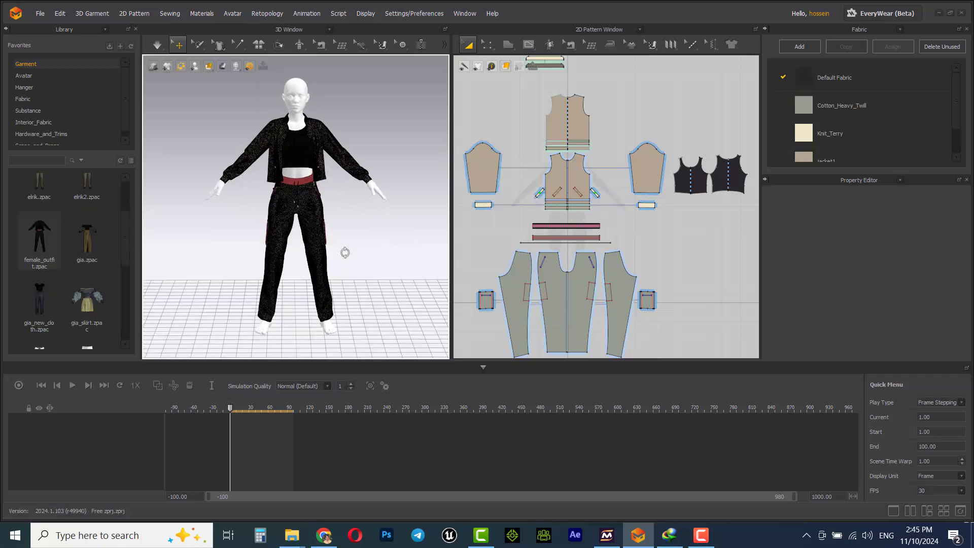
pyautogui.click(307, 48)
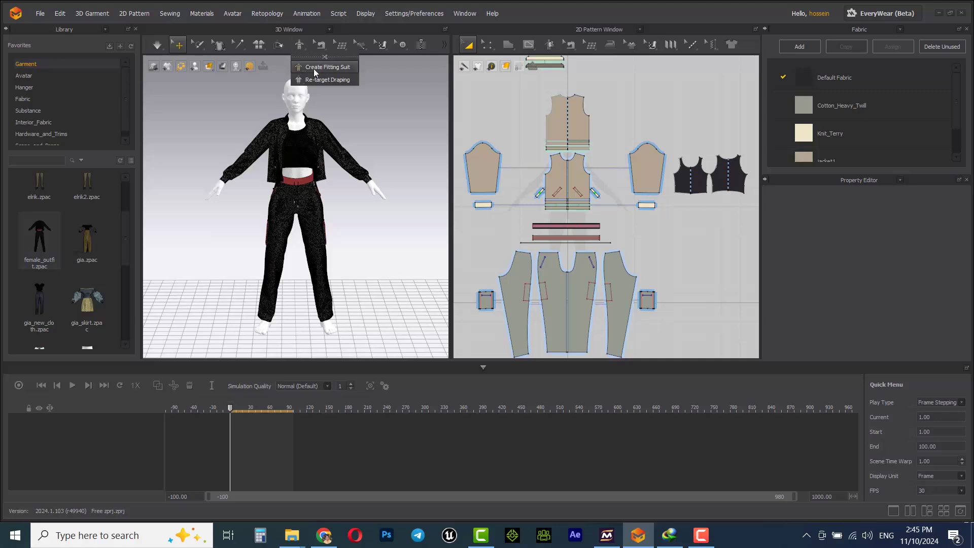
pyautogui.click(324, 68)
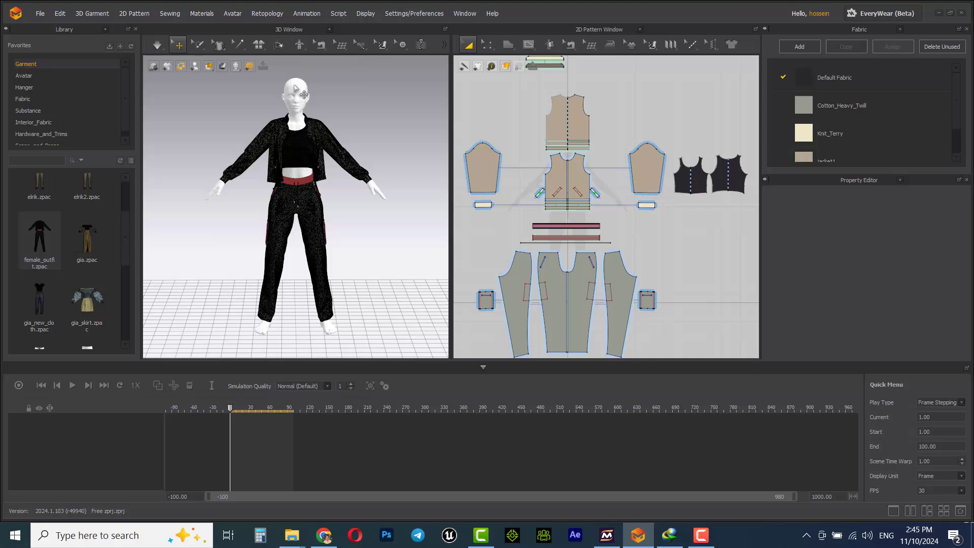
pyautogui.click(303, 51)
pyautogui.click(301, 50)
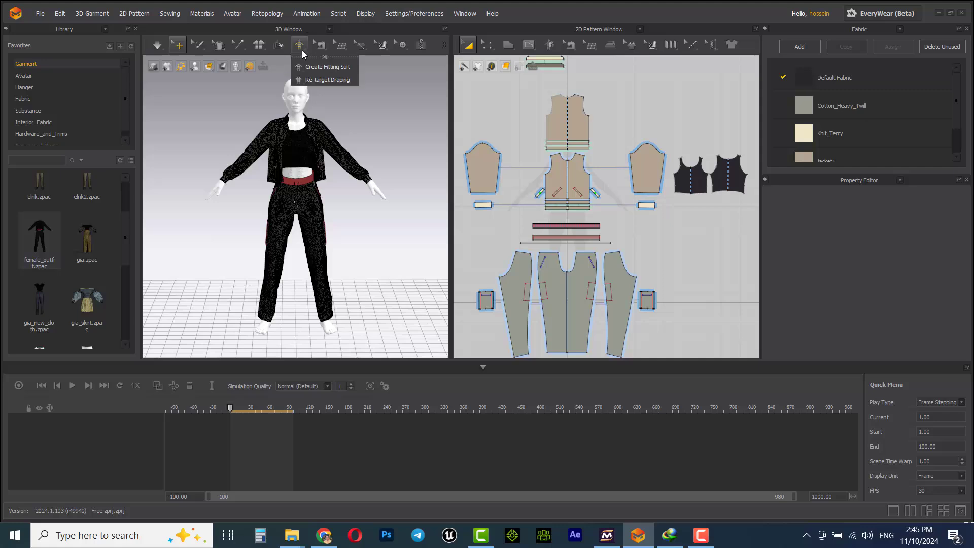
pyautogui.click(309, 81)
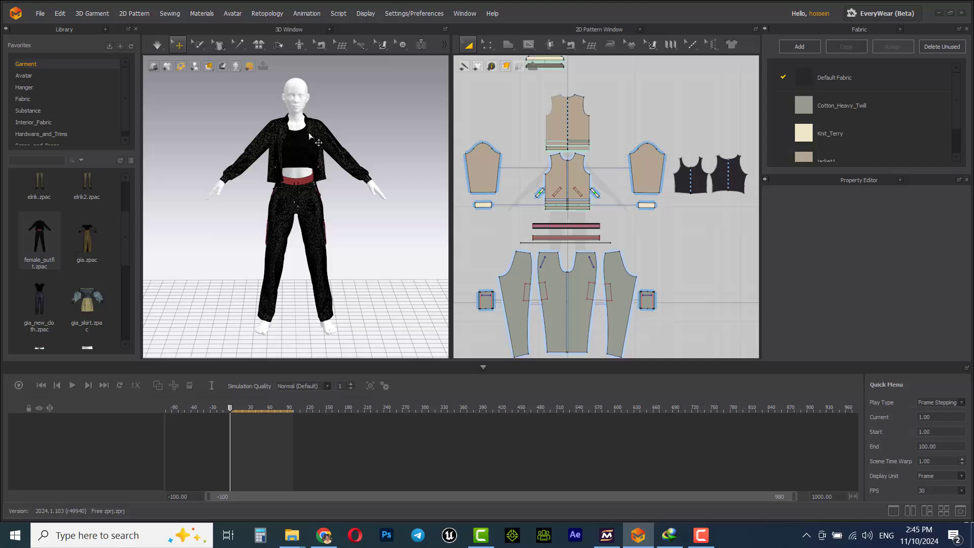
pyautogui.click(304, 51)
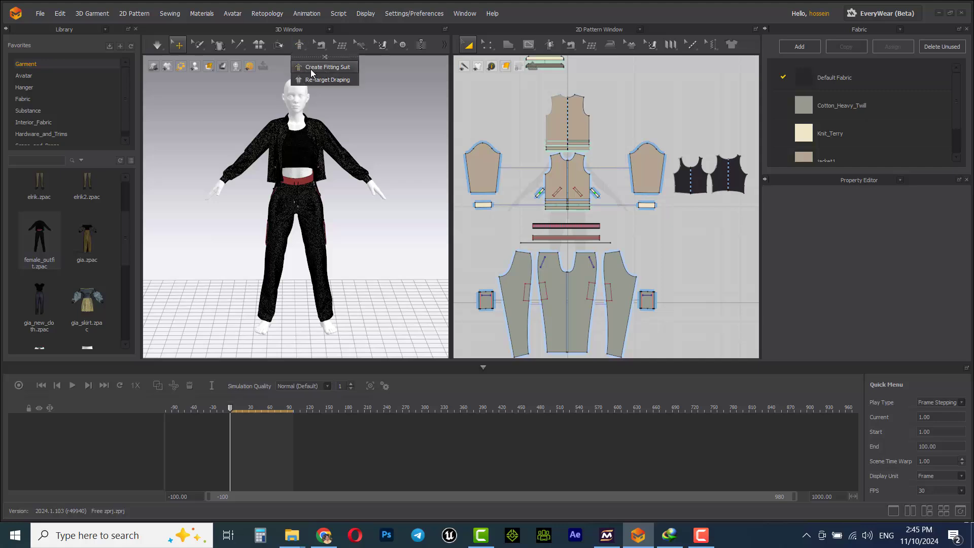
pyautogui.click(324, 535)
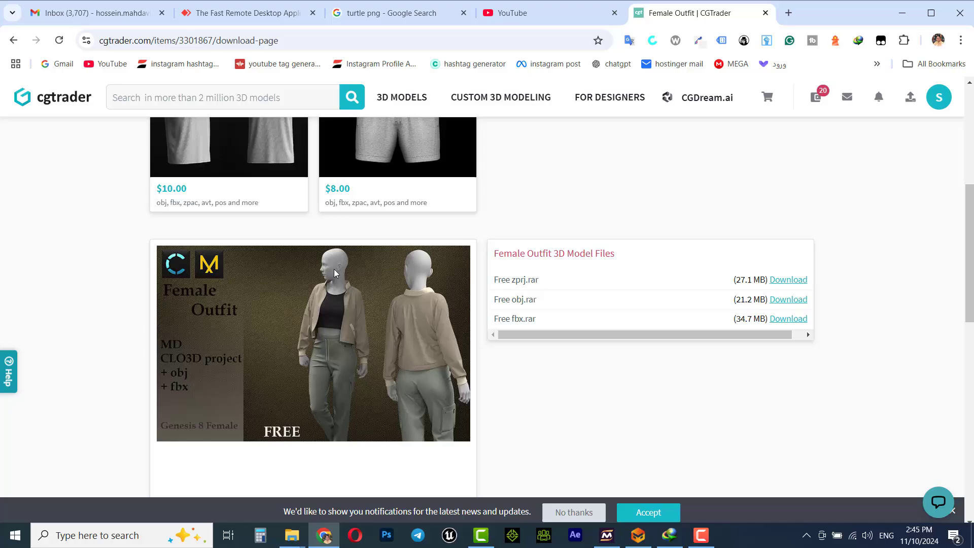
# - Glance at the CGTrader preview image and return to the loaded Free zprj outfit
pyautogui.click(638, 535)
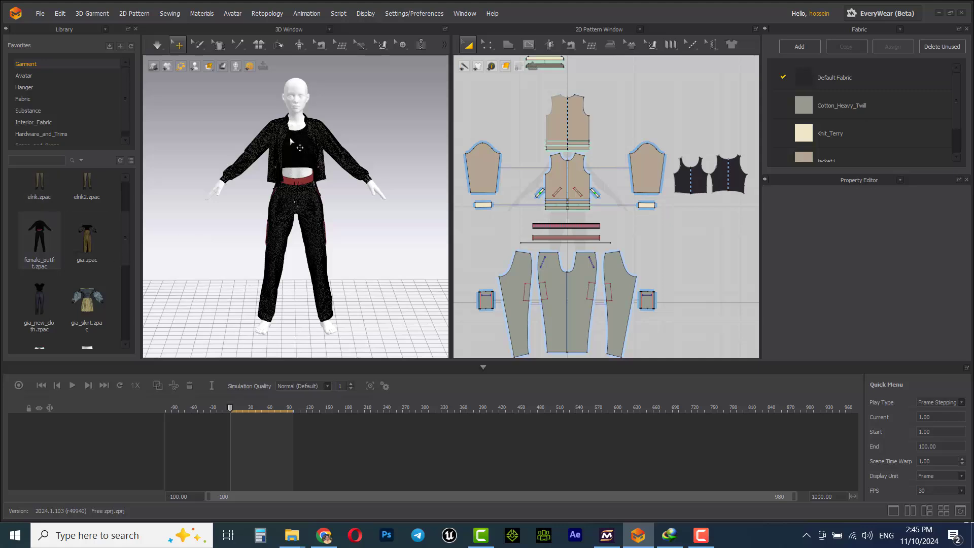
pyautogui.moveTo(321, 45)
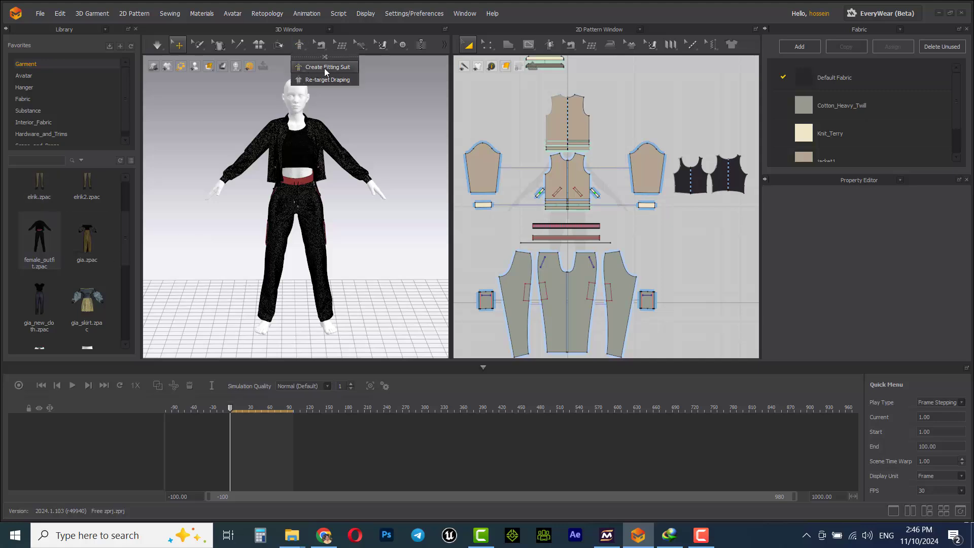
# - Start Create Fitting Suit past the memory warning and frame the avatar's neck beside the dialog
pyautogui.click(325, 67)
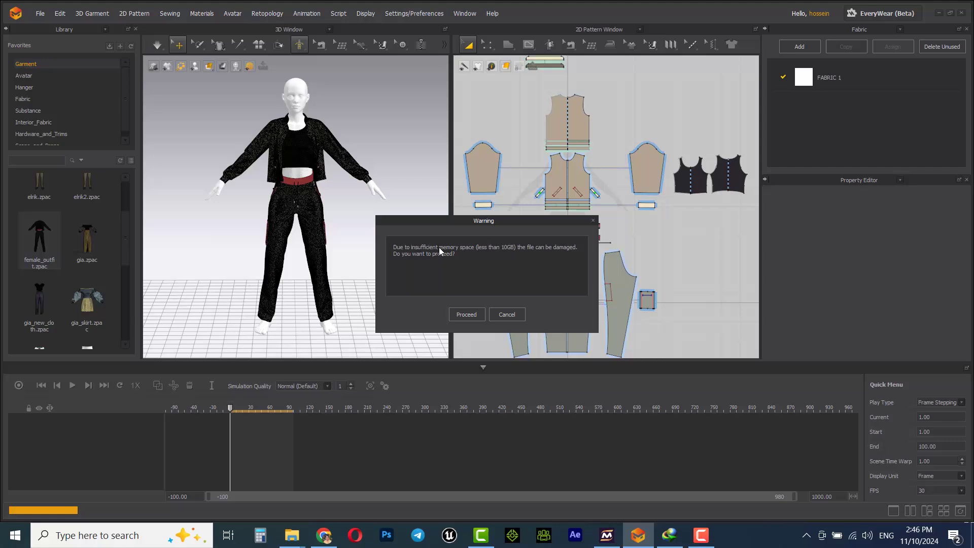
pyautogui.click(460, 315)
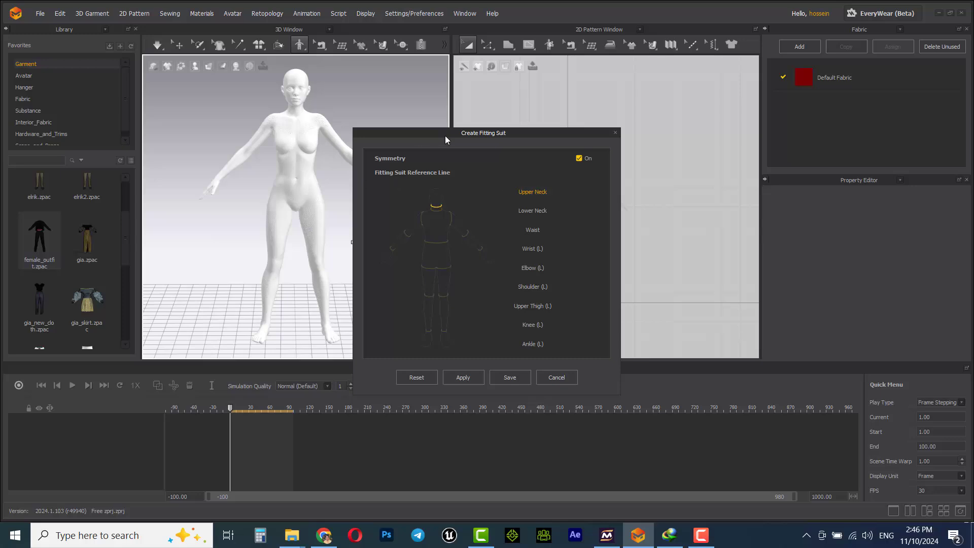
pyautogui.moveTo(445, 135); pyautogui.dragTo(502, 135)
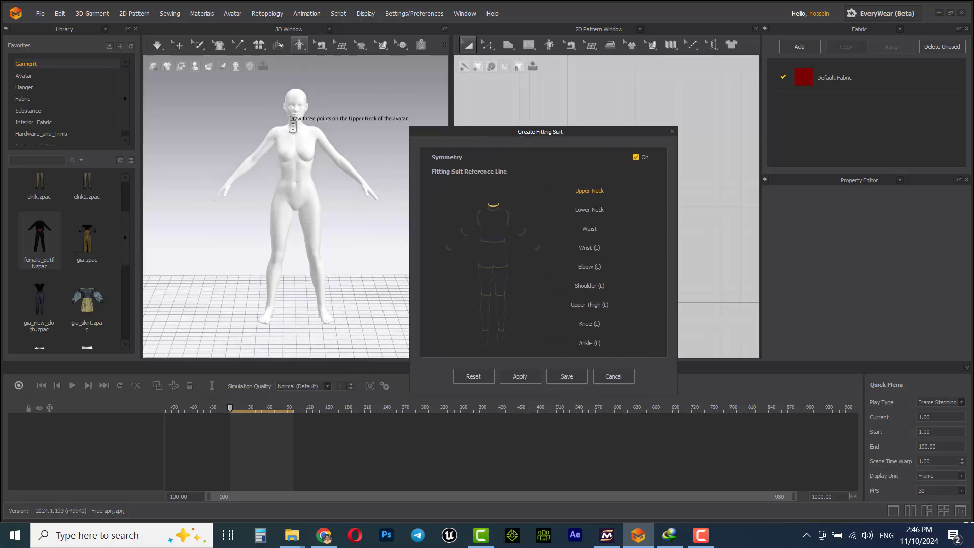
pyautogui.scroll(2, 293, 122)
pyautogui.scroll(3, 289, 117)
pyautogui.scroll(3, 379, 115)
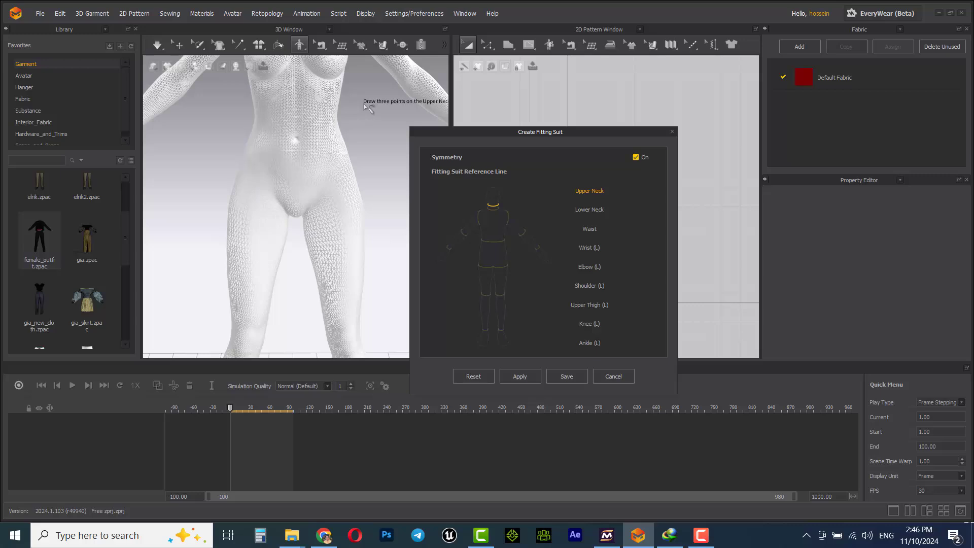
pyautogui.moveTo(365, 106)
pyautogui.mouseDown(button='middle')
pyautogui.moveTo(387, 271)
pyautogui.moveTo(351, 205)
pyautogui.mouseUp(button='middle')
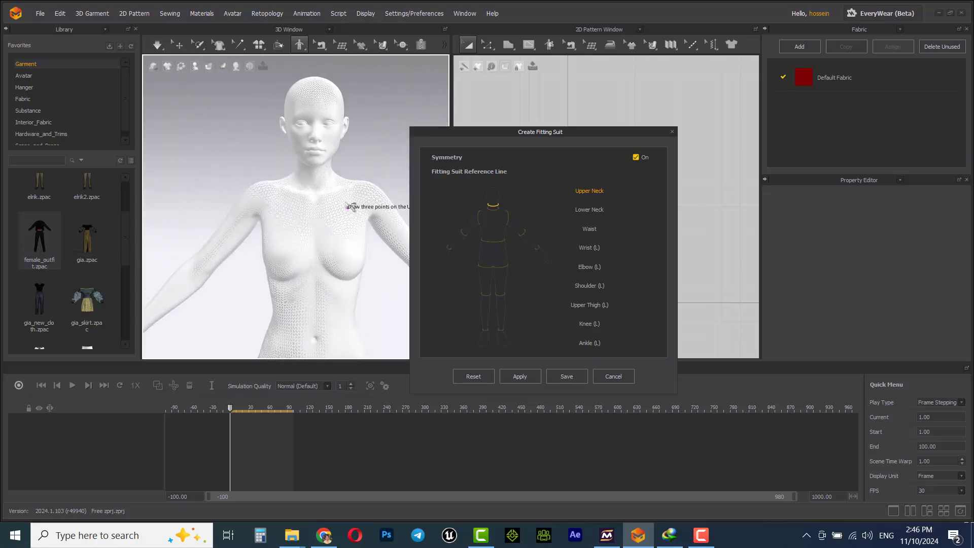
pyautogui.scroll(5, 373, 209)
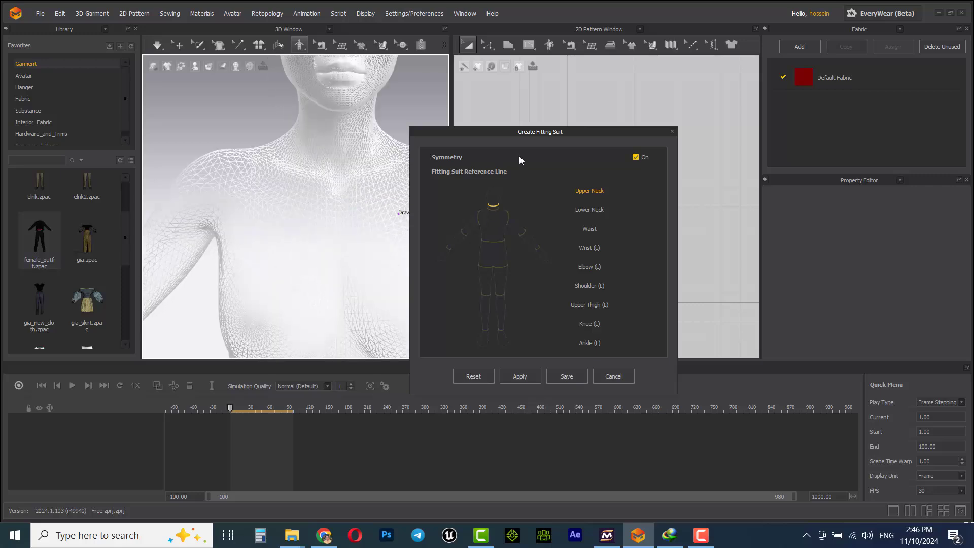
pyautogui.moveTo(529, 132); pyautogui.dragTo(567, 127)
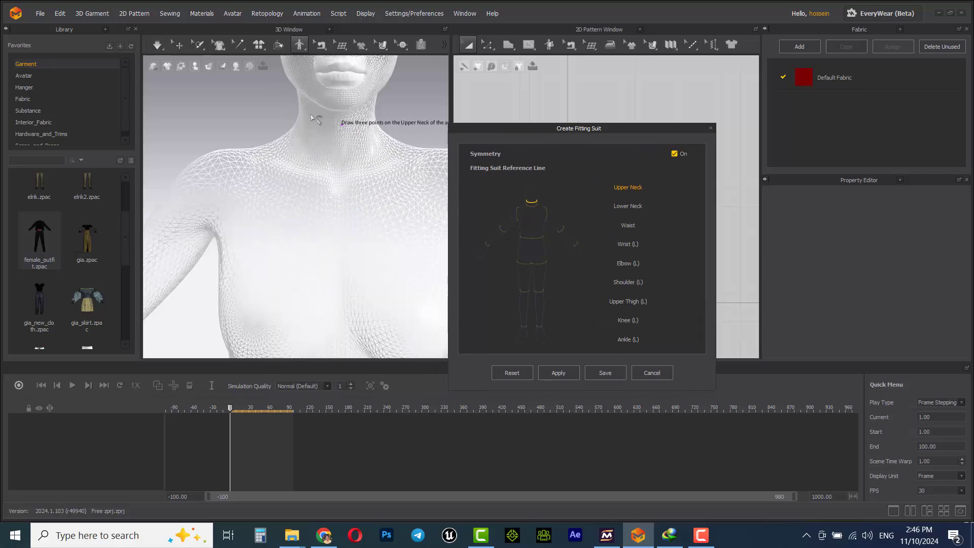
pyautogui.scroll(-2, 384, 115)
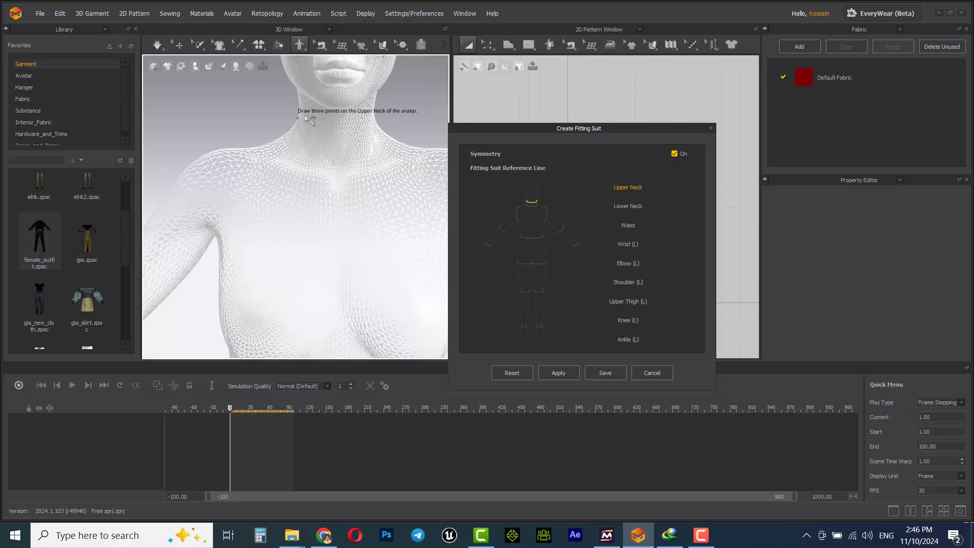
# - Draw the Upper Neck and Lower Neck reference lines around the avatar's neck
pyautogui.click(340, 122)
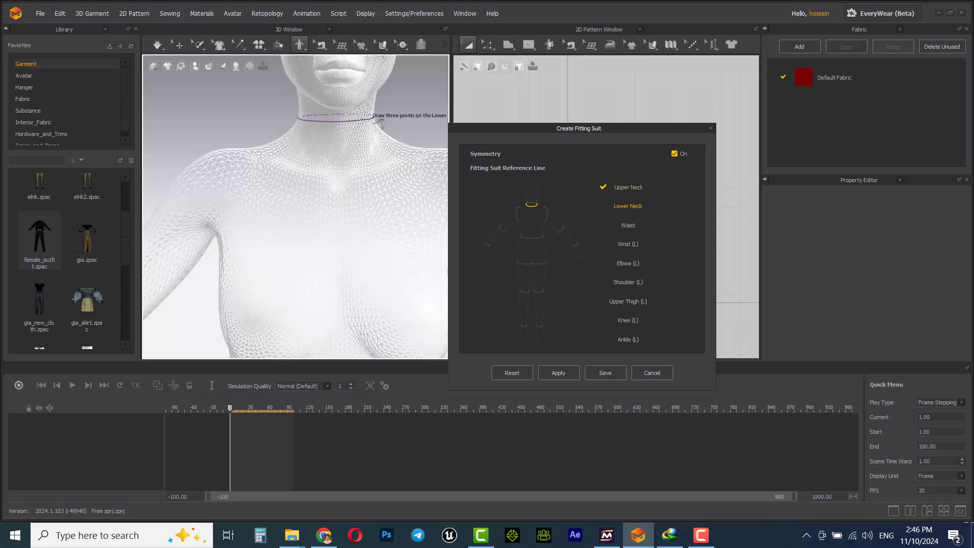
pyautogui.click(312, 120)
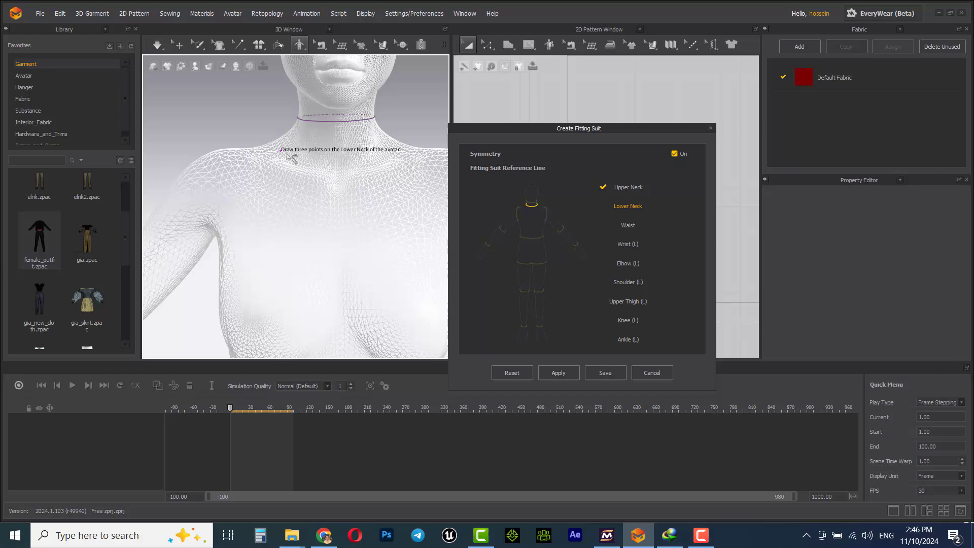
pyautogui.moveTo(292, 156)
pyautogui.mouseDown(button='right')
pyautogui.moveTo(345, 149)
pyautogui.moveTo(296, 156)
pyautogui.mouseUp(button='right')
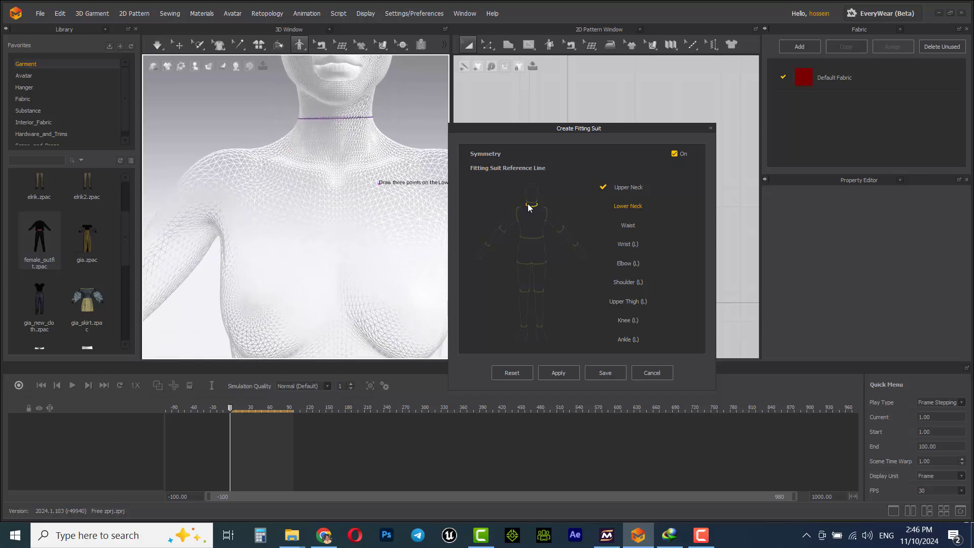
pyautogui.click(271, 144)
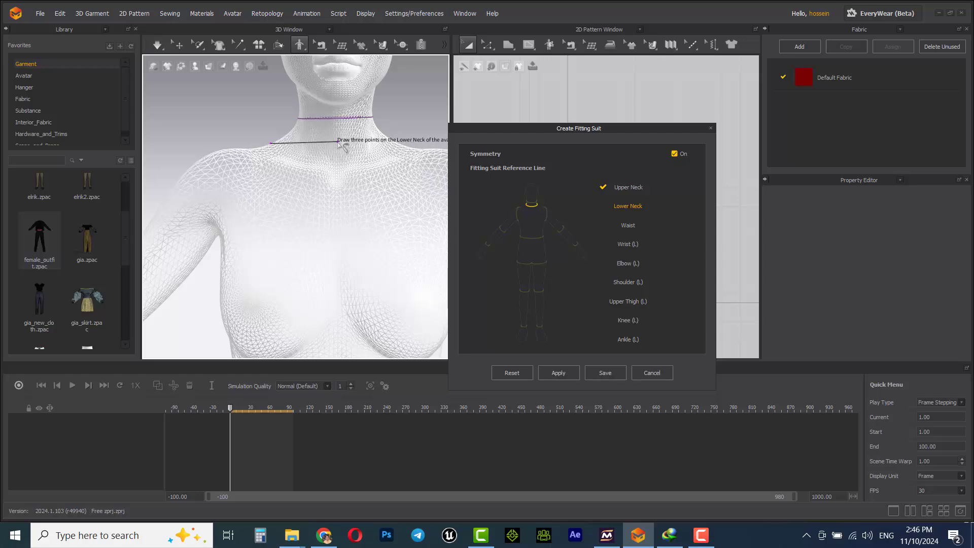
pyautogui.click(338, 143)
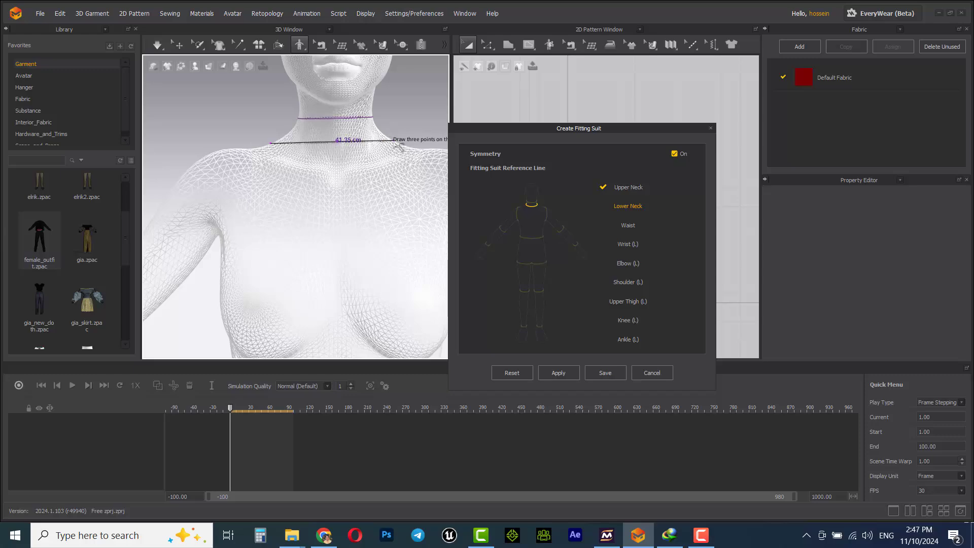
pyautogui.click(398, 145)
pyautogui.moveTo(318, 181)
pyautogui.mouseDown(button='right')
pyautogui.moveTo(444, 187)
pyautogui.moveTo(358, 212)
pyautogui.mouseUp(button='right')
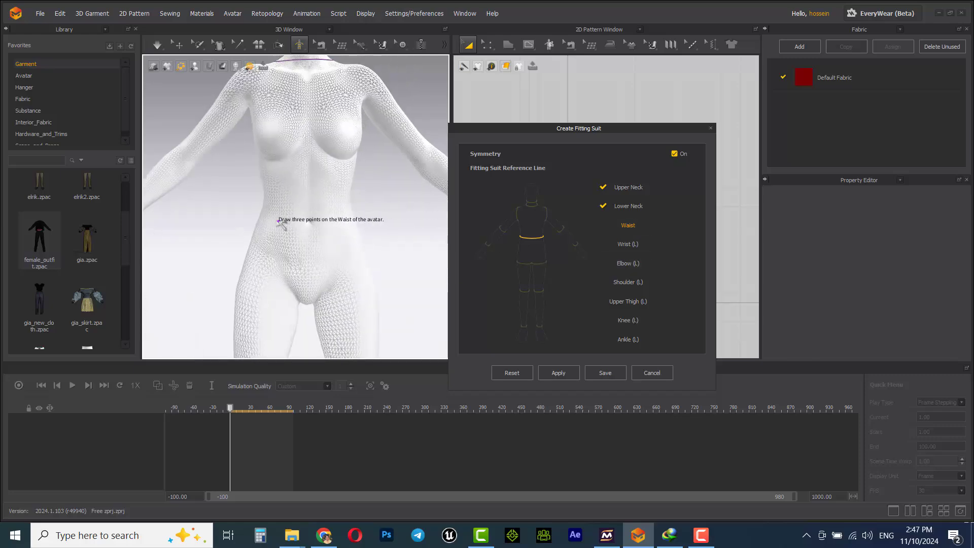
# - Draw the Waist reference line with three points around the avatar's waist
pyautogui.click(264, 212)
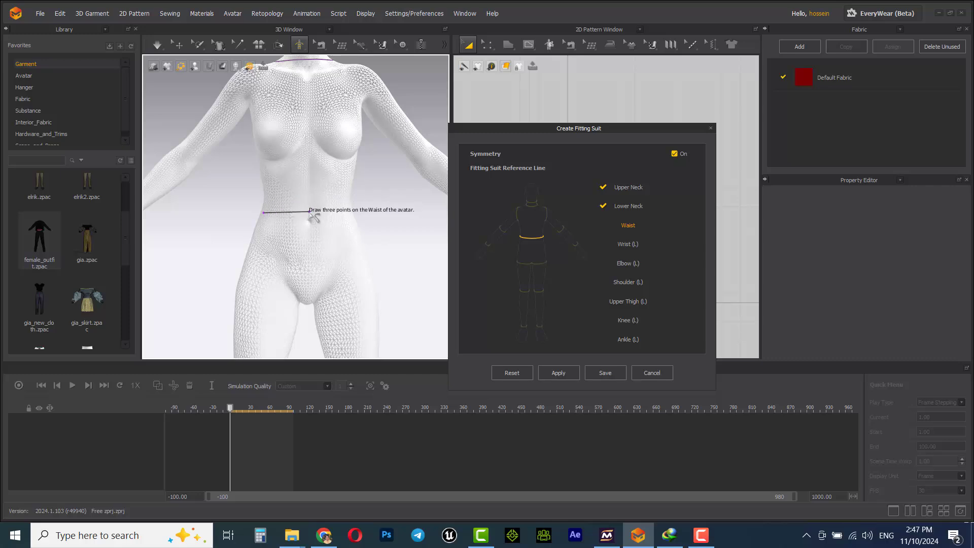
pyautogui.click(309, 210)
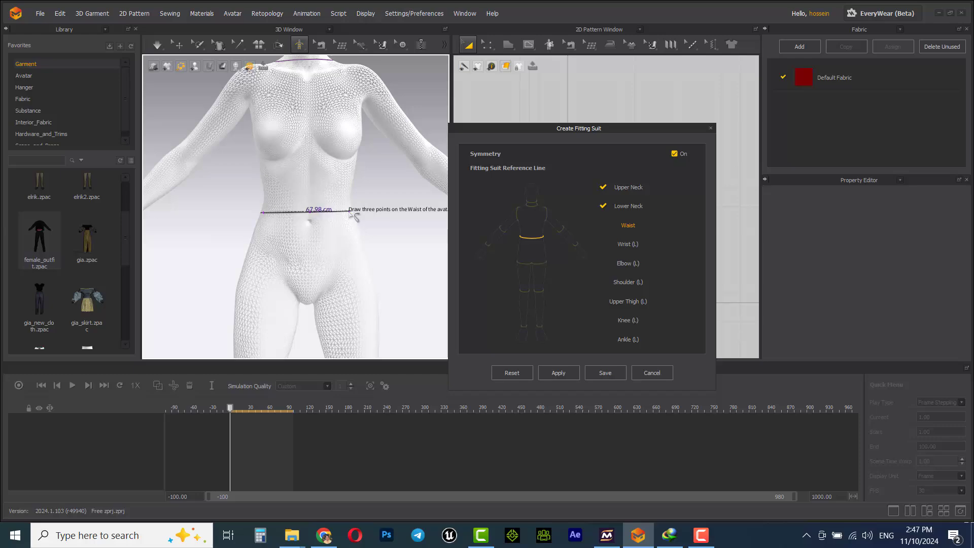
pyautogui.click(352, 216)
pyautogui.moveTo(381, 221)
pyautogui.mouseDown(button='right')
pyautogui.moveTo(413, 227)
pyautogui.moveTo(354, 218)
pyautogui.moveTo(354, 246)
pyautogui.mouseUp(button='right')
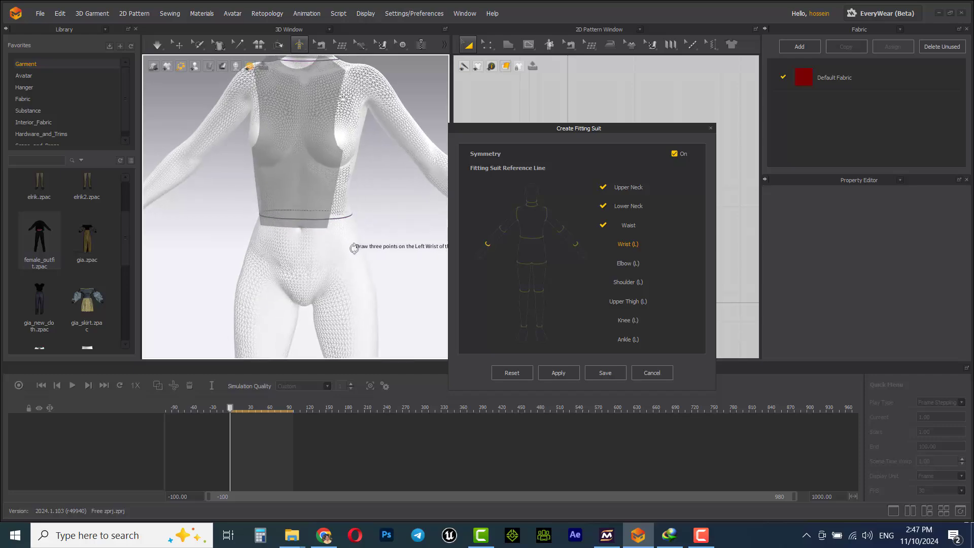
# - Reselect Waist and place the first point of a slightly higher waist line
pyautogui.click(626, 225)
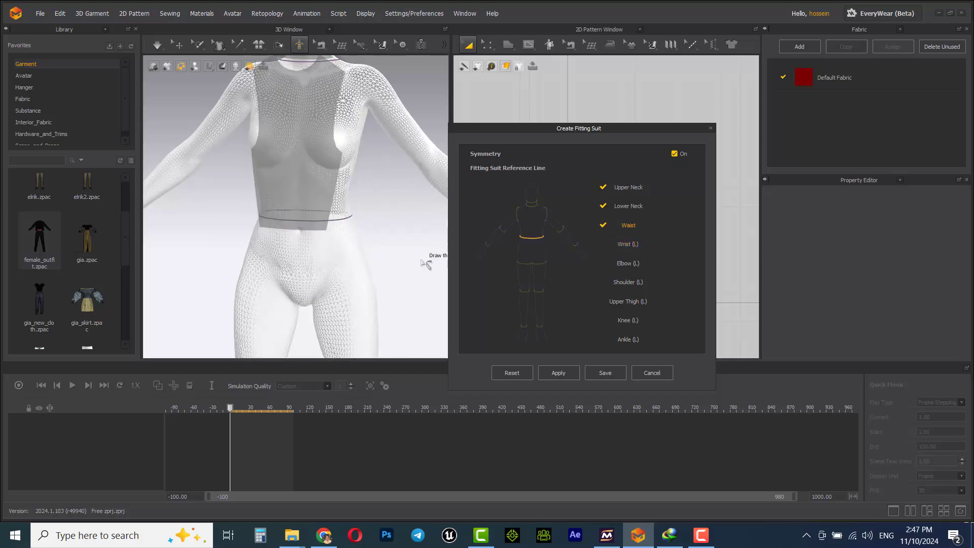
pyautogui.scroll(-1, 338, 255)
pyautogui.scroll(3, 340, 258)
pyautogui.moveTo(340, 259); pyautogui.dragTo(378, 246, button='right')
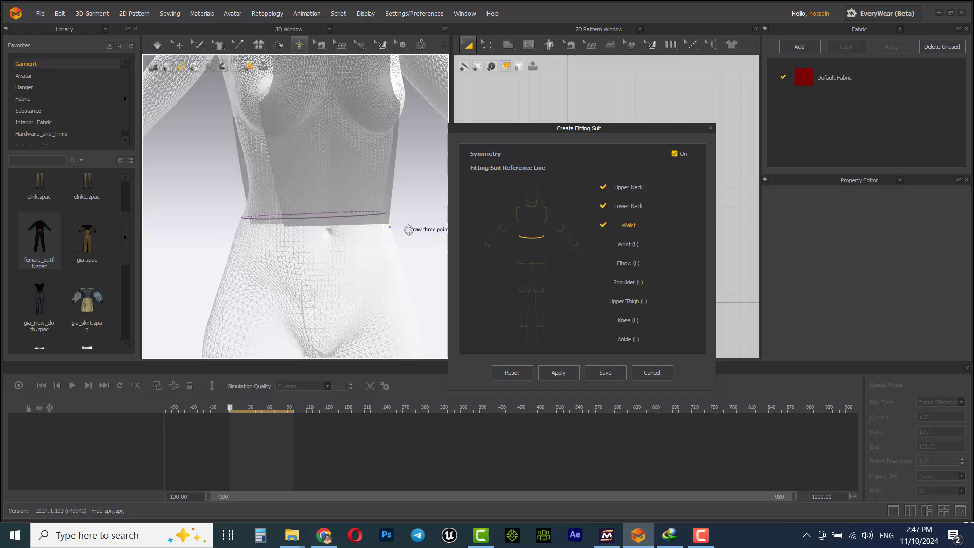
pyautogui.moveTo(304, 211)
pyautogui.mouseDown(button='right')
pyautogui.moveTo(276, 248)
pyautogui.moveTo(272, 236)
pyautogui.mouseUp(button='right')
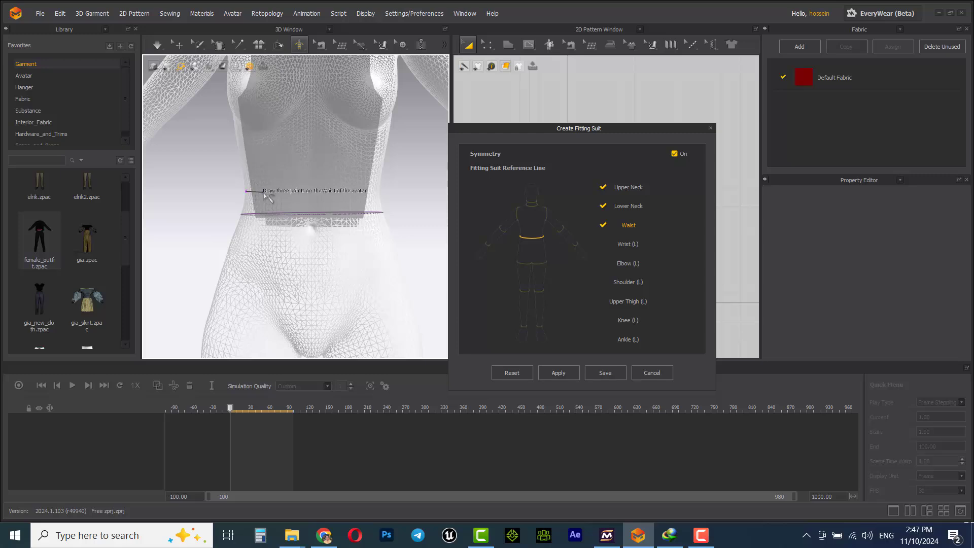
pyautogui.click(312, 192)
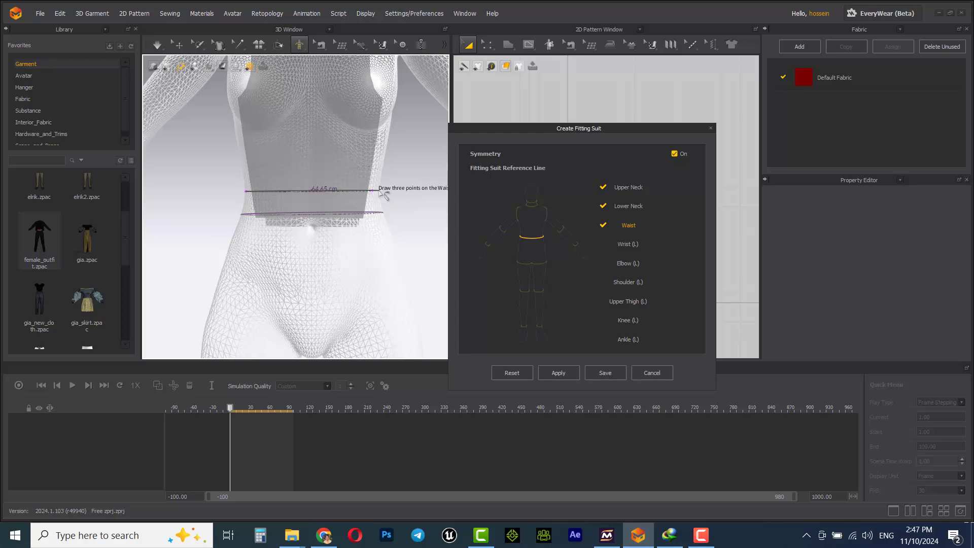
# - Complete the raised Waist line, then frame the left arm and place the first elbow point
pyautogui.click(382, 193)
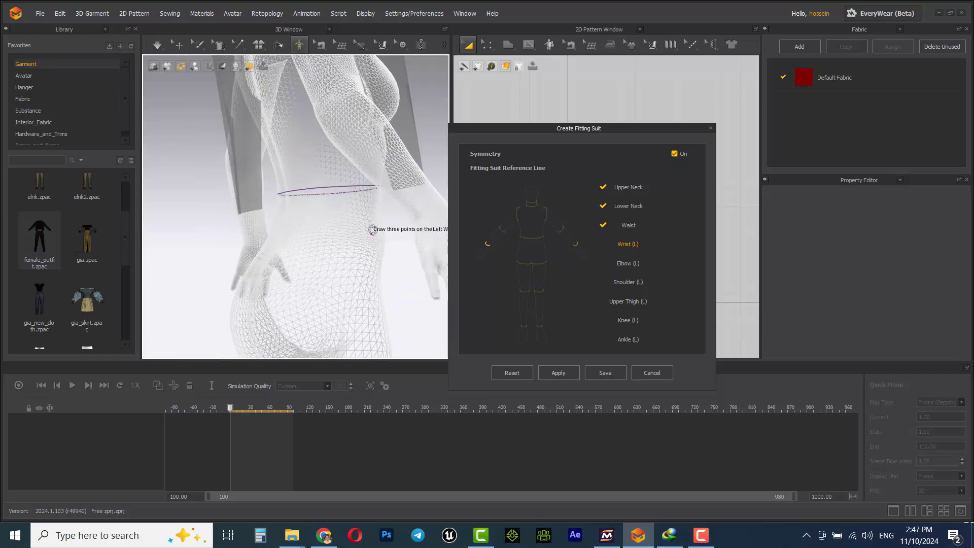
pyautogui.moveTo(372, 230); pyautogui.dragTo(301, 263, button='right')
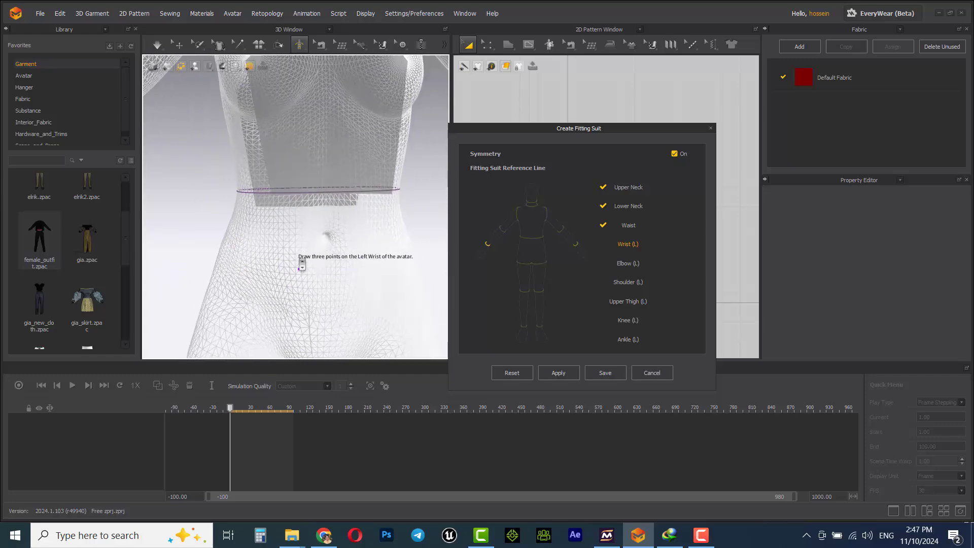
pyautogui.scroll(-2, 302, 263)
pyautogui.scroll(-2, 319, 259)
pyautogui.scroll(-2, 327, 244)
pyautogui.scroll(-2, 368, 180)
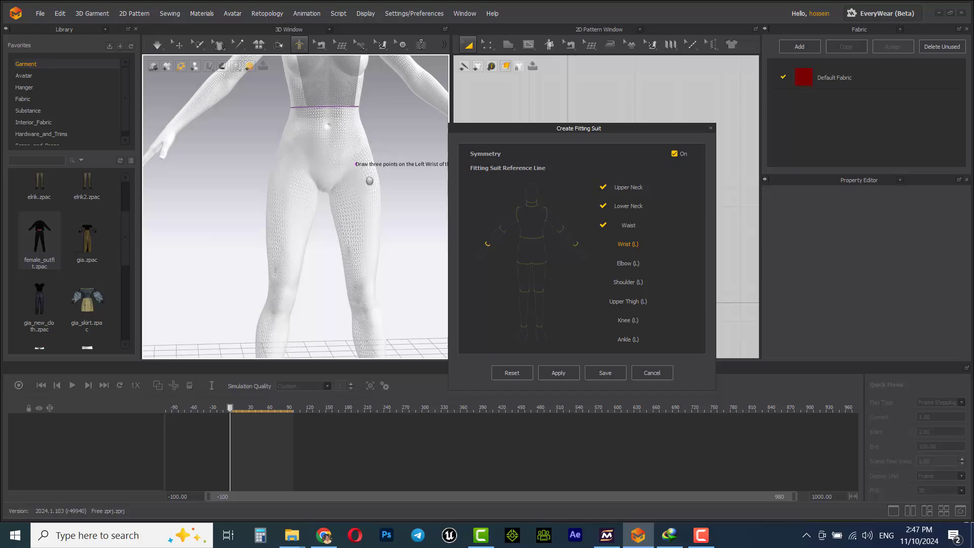
pyautogui.moveTo(250, 185)
pyautogui.mouseDown(button='right')
pyautogui.moveTo(290, 211)
pyautogui.moveTo(275, 235)
pyautogui.moveTo(221, 228)
pyautogui.moveTo(244, 238)
pyautogui.mouseUp(button='right')
pyautogui.scroll(2, 243, 221)
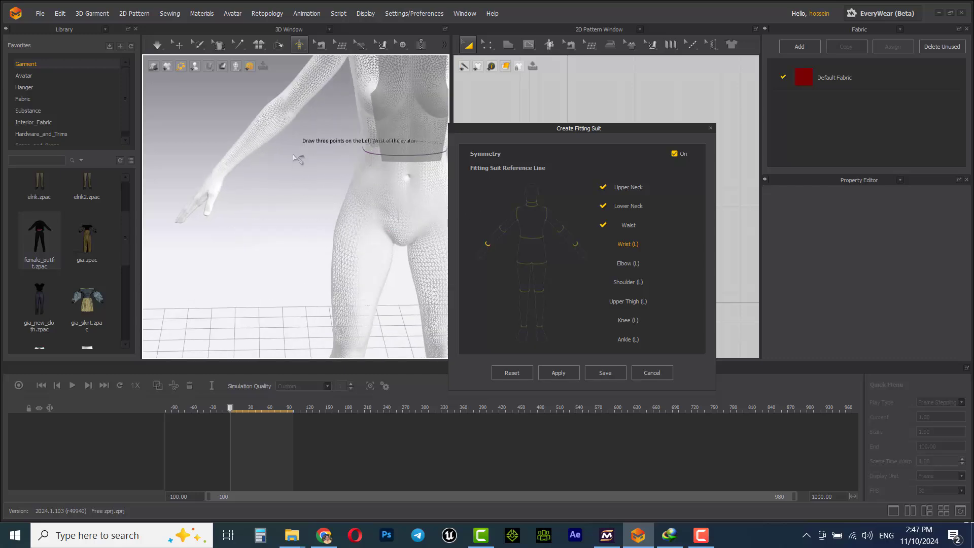
pyautogui.scroll(3, 389, 204)
pyautogui.scroll(2, 358, 220)
pyautogui.scroll(2, 359, 221)
pyautogui.scroll(2, 380, 225)
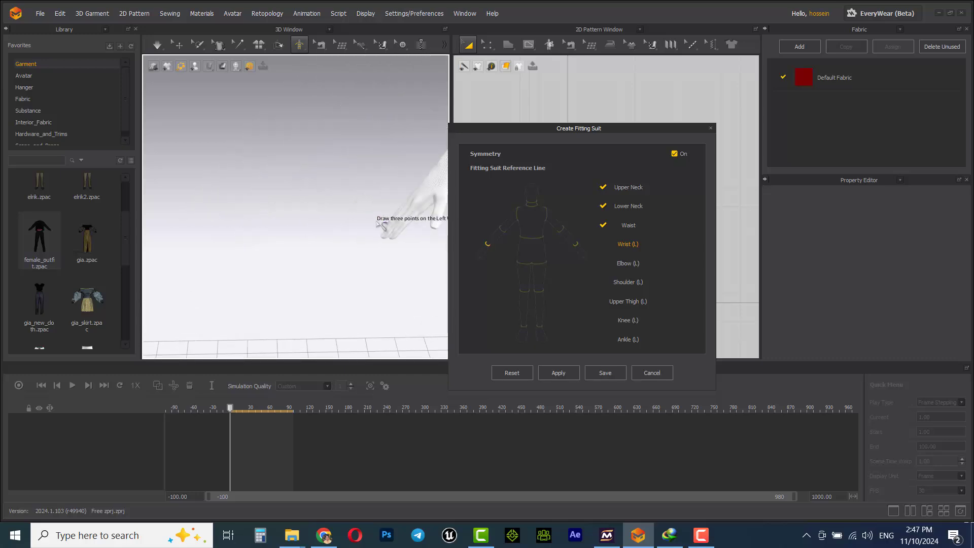
pyautogui.moveTo(381, 227); pyautogui.dragTo(434, 199, button='right')
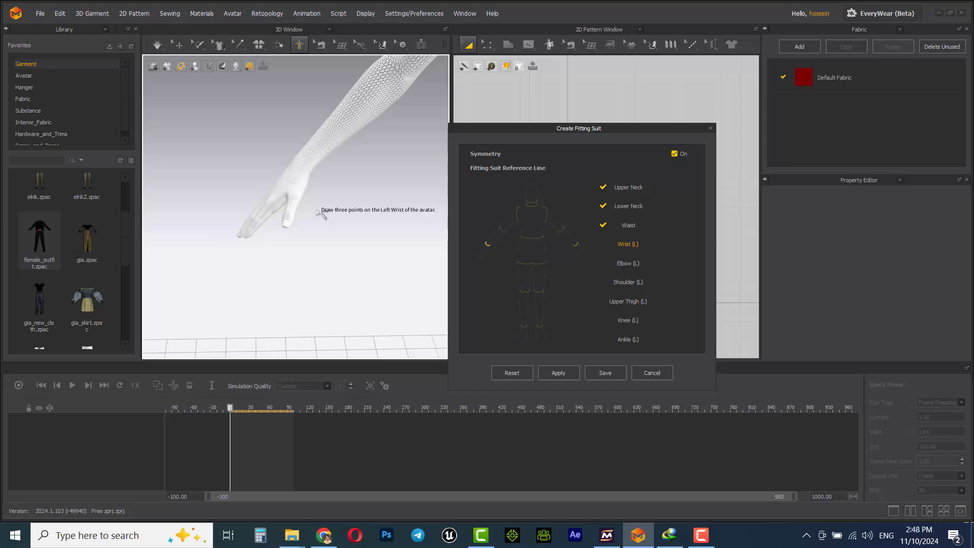
pyautogui.moveTo(335, 208)
pyautogui.mouseDown(button='right')
pyautogui.moveTo(330, 186)
pyautogui.moveTo(370, 190)
pyautogui.moveTo(368, 223)
pyautogui.moveTo(339, 237)
pyautogui.moveTo(377, 233)
pyautogui.moveTo(380, 249)
pyautogui.mouseUp(button='right')
pyautogui.scroll(2, 364, 217)
pyautogui.scroll(1, 359, 218)
pyautogui.scroll(1, 350, 218)
pyautogui.scroll(1, 328, 222)
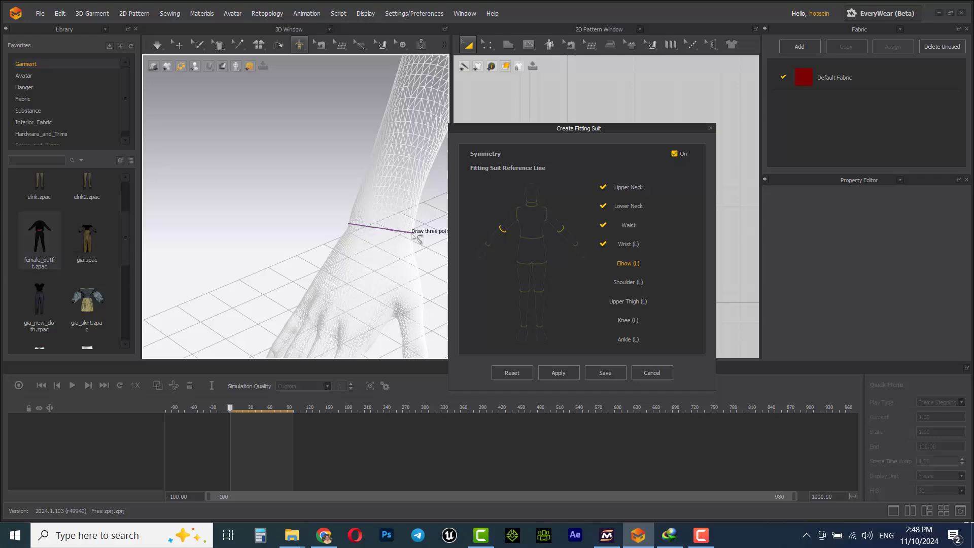
pyautogui.scroll(-1, 401, 259)
pyautogui.scroll(-1, 401, 259)
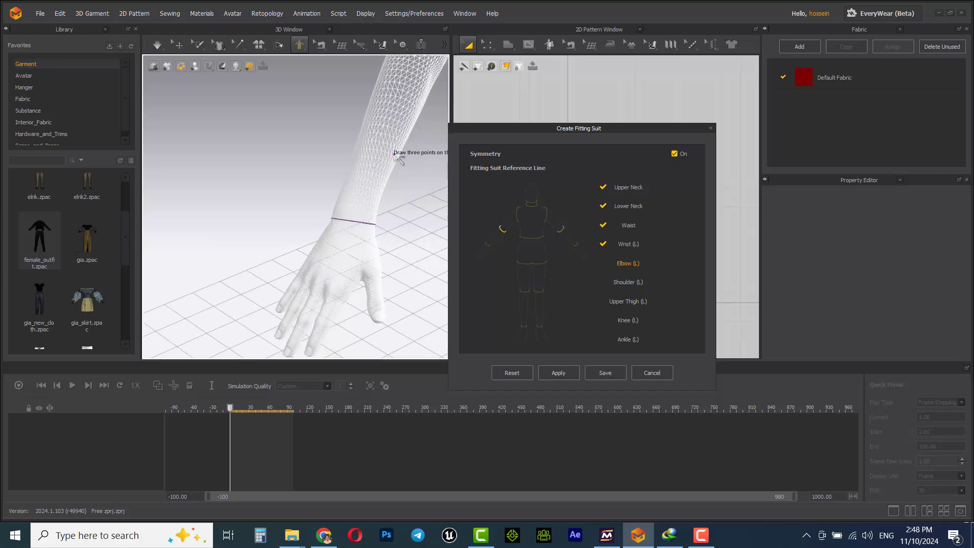
pyautogui.scroll(-1, 397, 176)
pyautogui.scroll(-1, 391, 163)
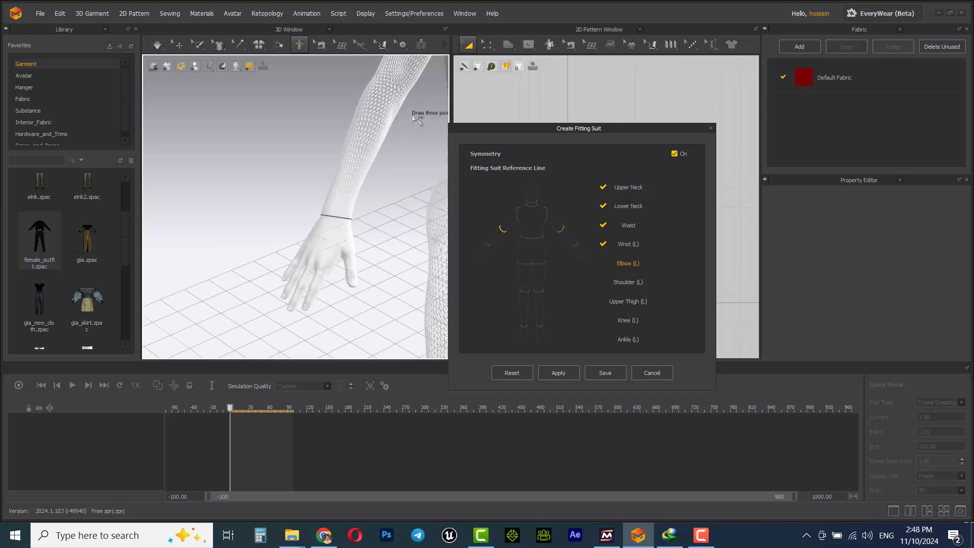
pyautogui.scroll(3, 376, 258)
pyautogui.scroll(-1, 376, 257)
pyautogui.scroll(-1, 367, 275)
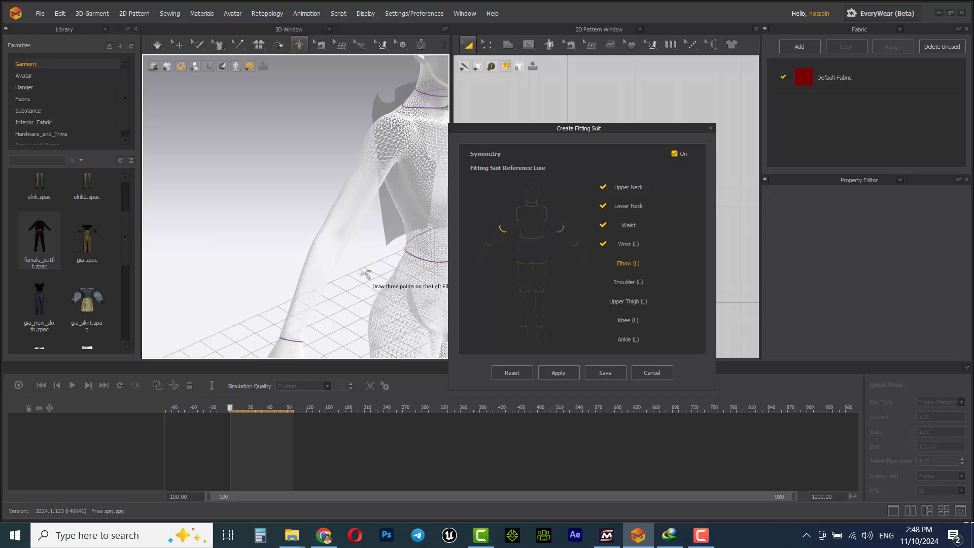
pyautogui.scroll(-1, 380, 255)
pyautogui.scroll(-1, 380, 255)
pyautogui.scroll(-1, 372, 263)
pyautogui.scroll(-1, 370, 265)
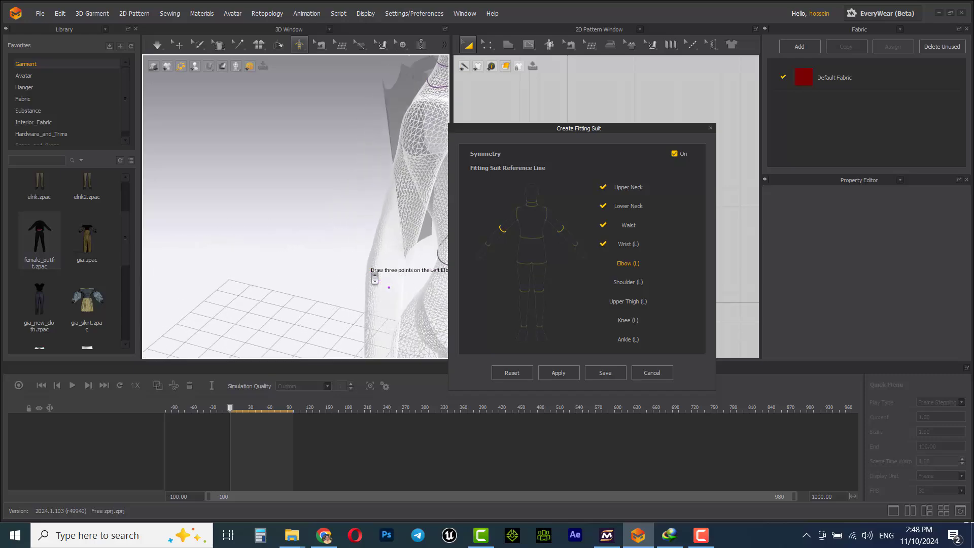
pyautogui.scroll(1, 361, 259)
pyautogui.scroll(-1, 360, 259)
pyautogui.scroll(-2, 337, 266)
pyautogui.scroll(-2, 326, 256)
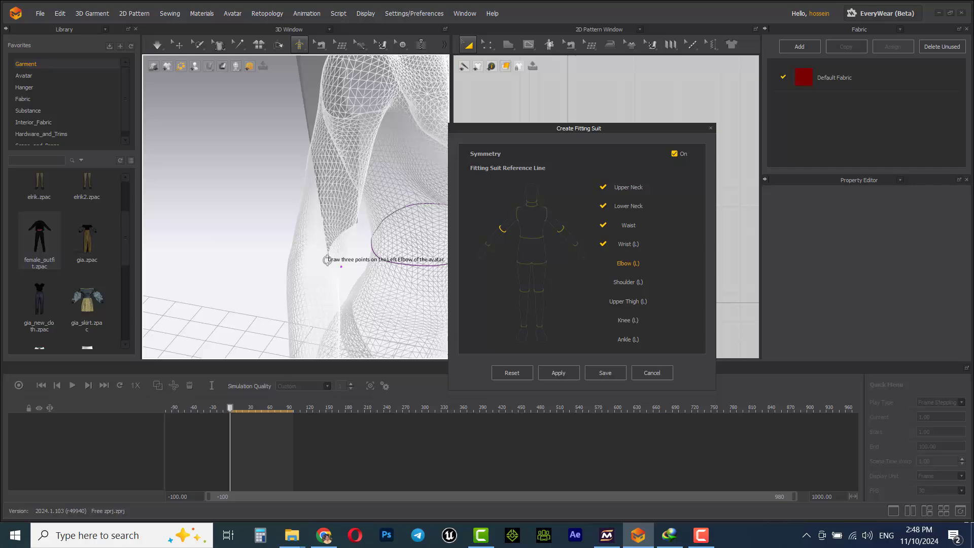
pyautogui.click(288, 257)
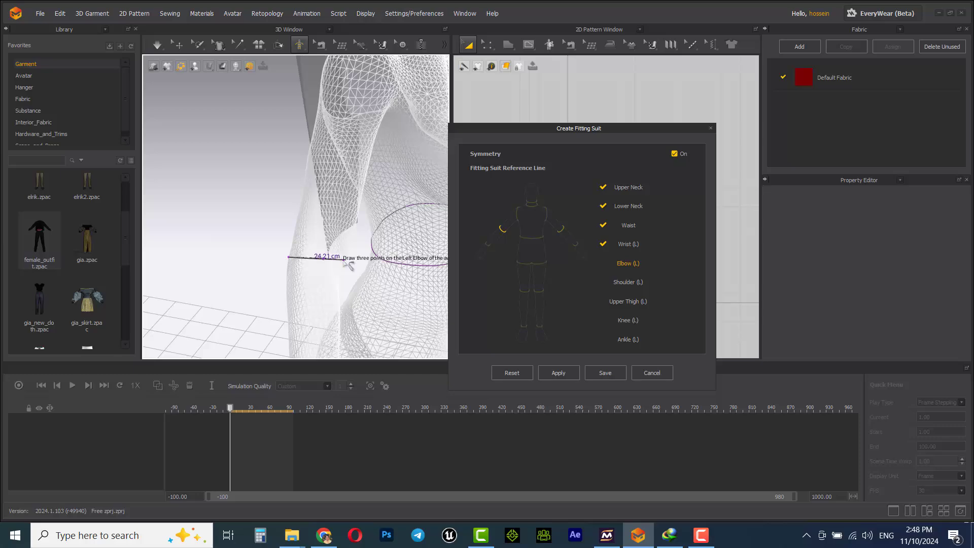
# - Finish the elbow line and draw the left Shoulder reference line
pyautogui.click(347, 260)
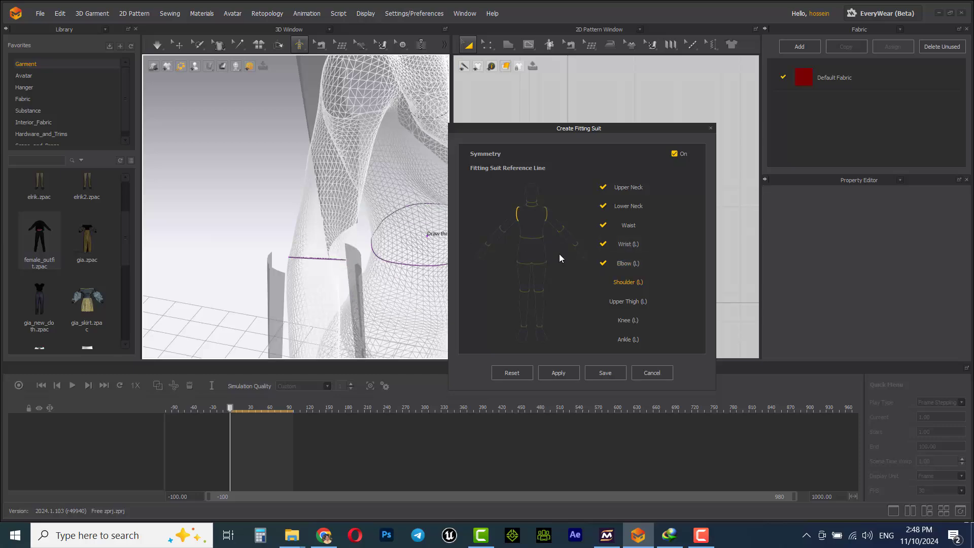
pyautogui.moveTo(343, 199); pyautogui.dragTo(255, 190, button='right')
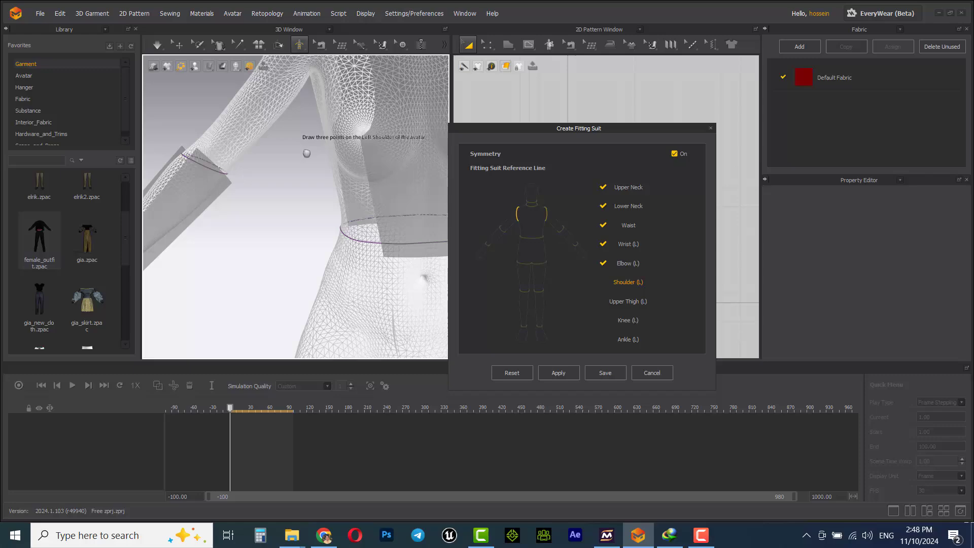
pyautogui.scroll(-3, 326, 243)
pyautogui.scroll(-2, 326, 243)
pyautogui.scroll(5, 323, 237)
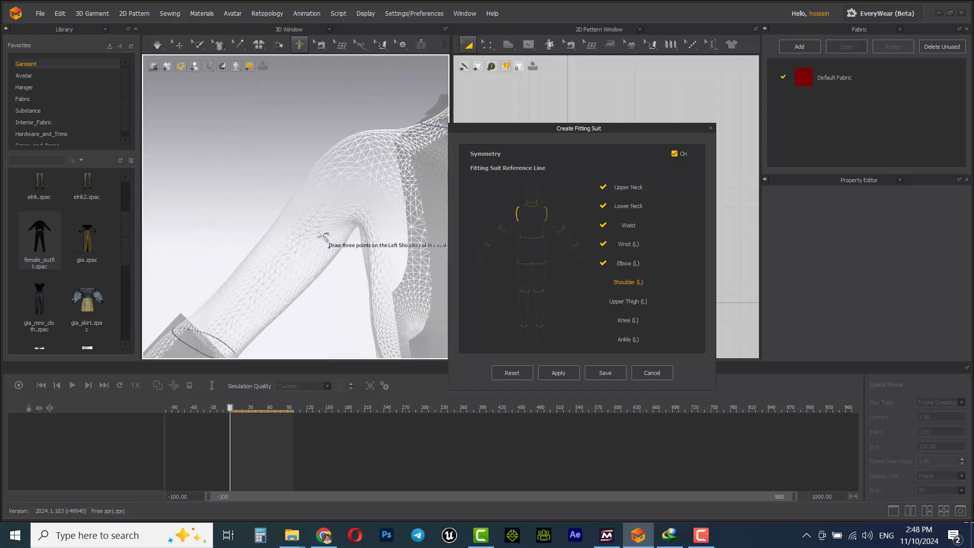
pyautogui.moveTo(323, 236); pyautogui.dragTo(276, 241, button='middle')
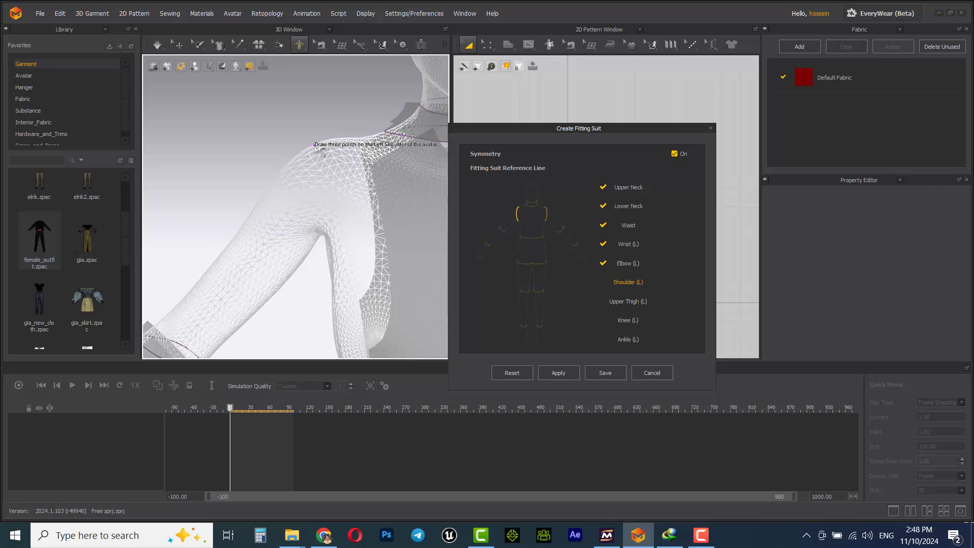
pyautogui.click(315, 143)
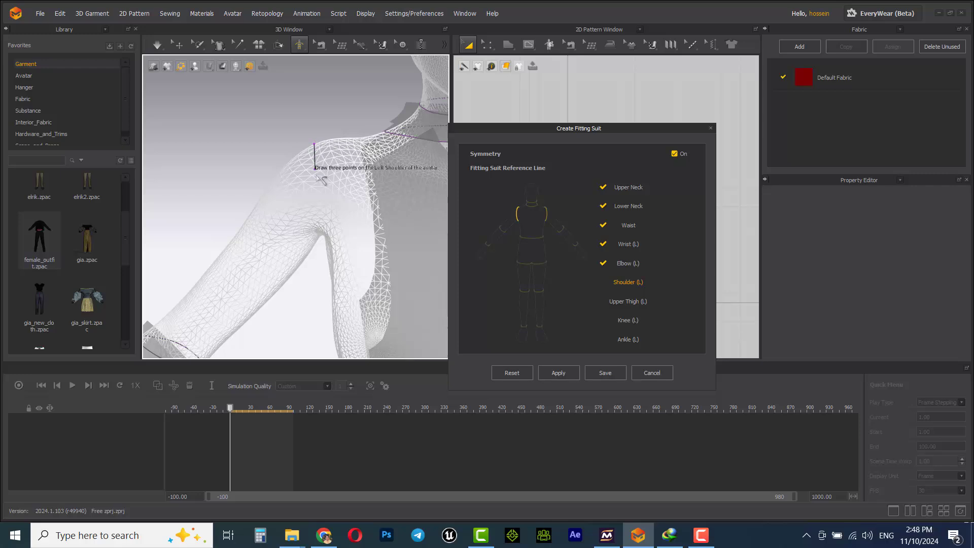
pyautogui.click(317, 238)
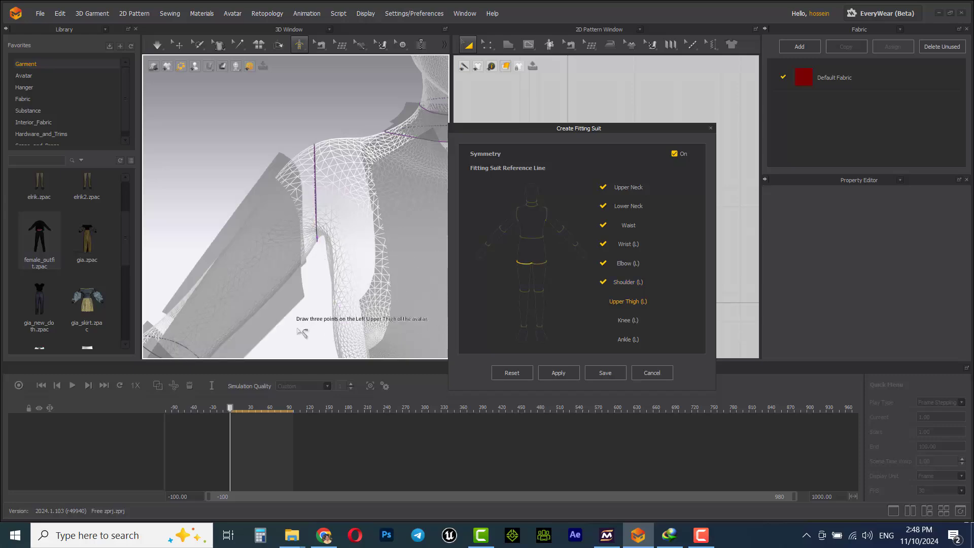
# - Frame the hips and draw the left Upper Thigh reference line
pyautogui.moveTo(322, 330); pyautogui.dragTo(283, 119, button='middle')
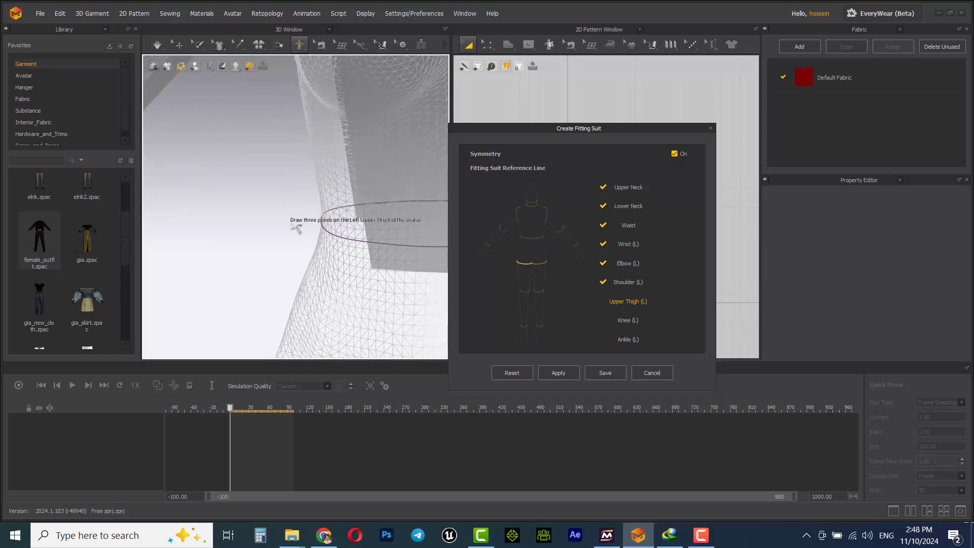
pyautogui.moveTo(292, 186)
pyautogui.mouseDown(button='middle')
pyautogui.moveTo(263, 128)
pyautogui.moveTo(267, 81)
pyautogui.mouseUp(button='middle')
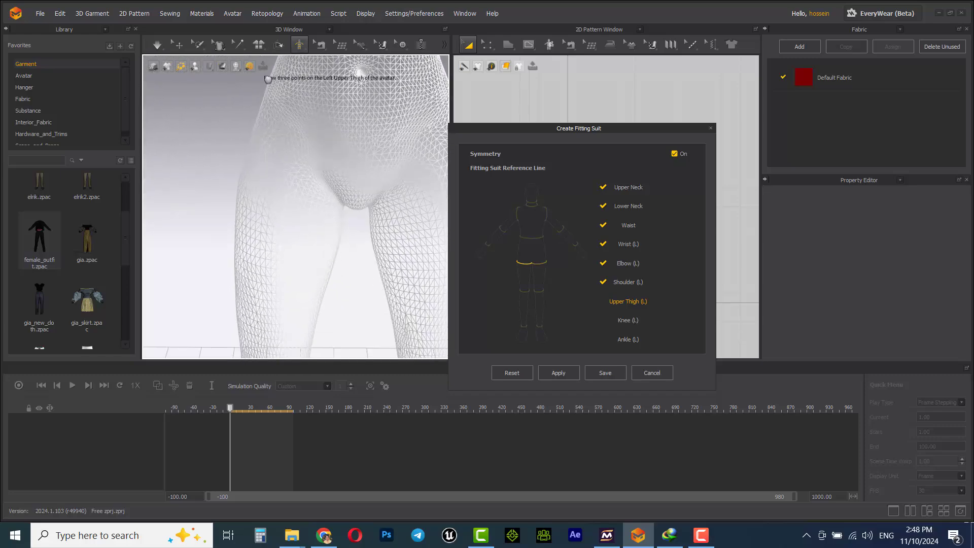
pyautogui.moveTo(242, 196); pyautogui.dragTo(244, 203, button='middle')
pyautogui.click(238, 197)
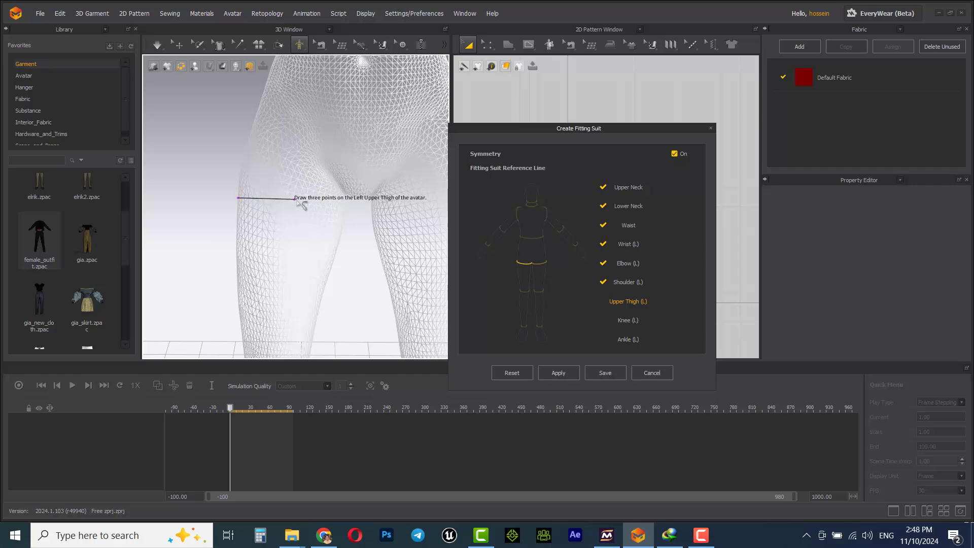
pyautogui.click(344, 200)
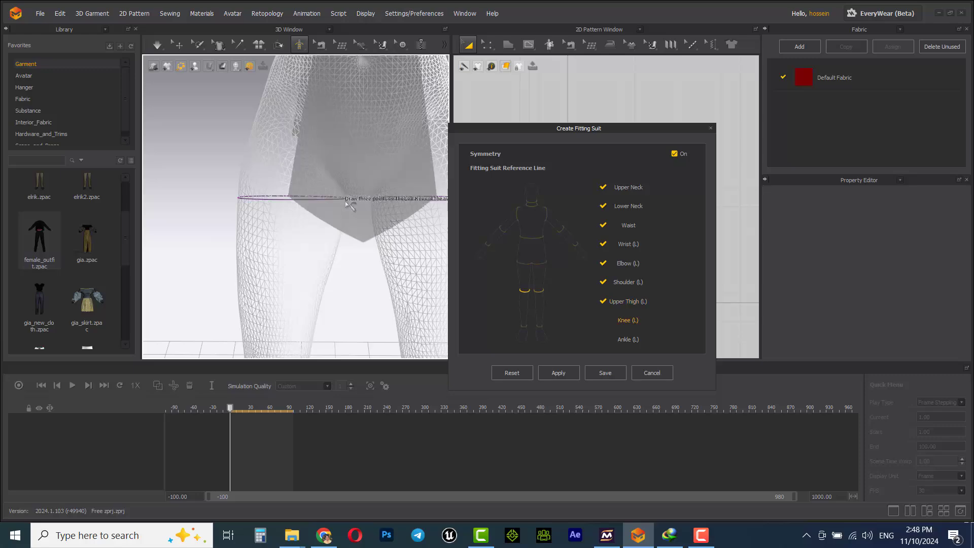
# - Finish the left Knee reference line and start the left Ankle line
pyautogui.moveTo(363, 305); pyautogui.dragTo(372, 122, button='middle')
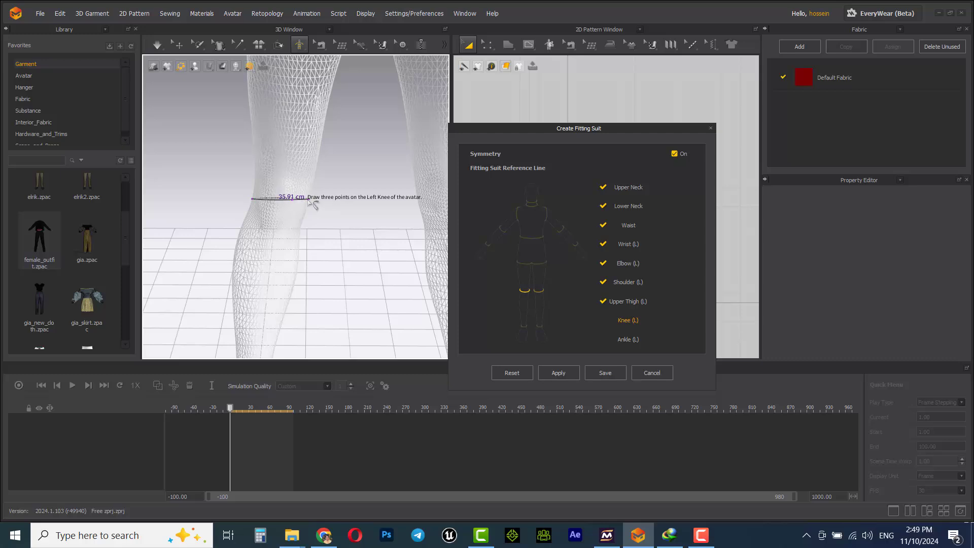
pyautogui.click(314, 204)
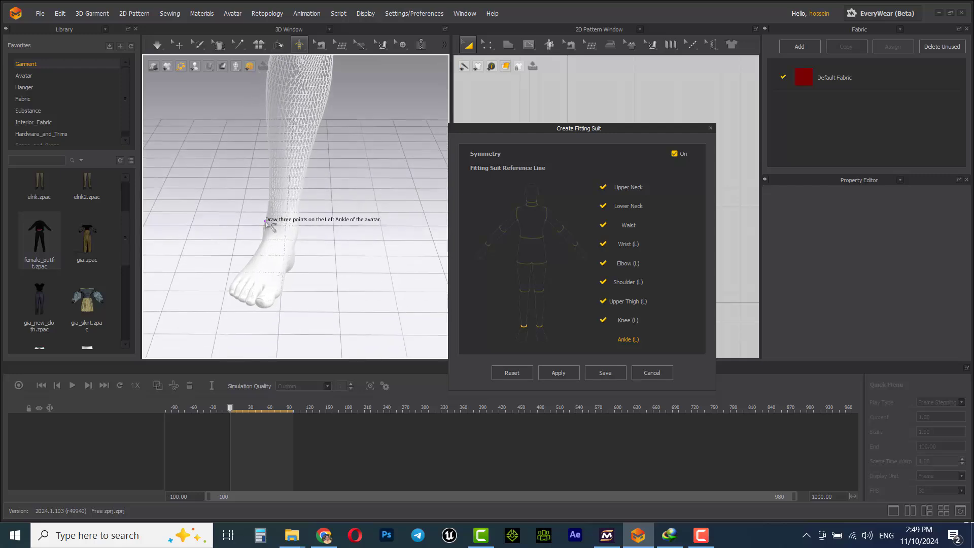
pyautogui.click(265, 221)
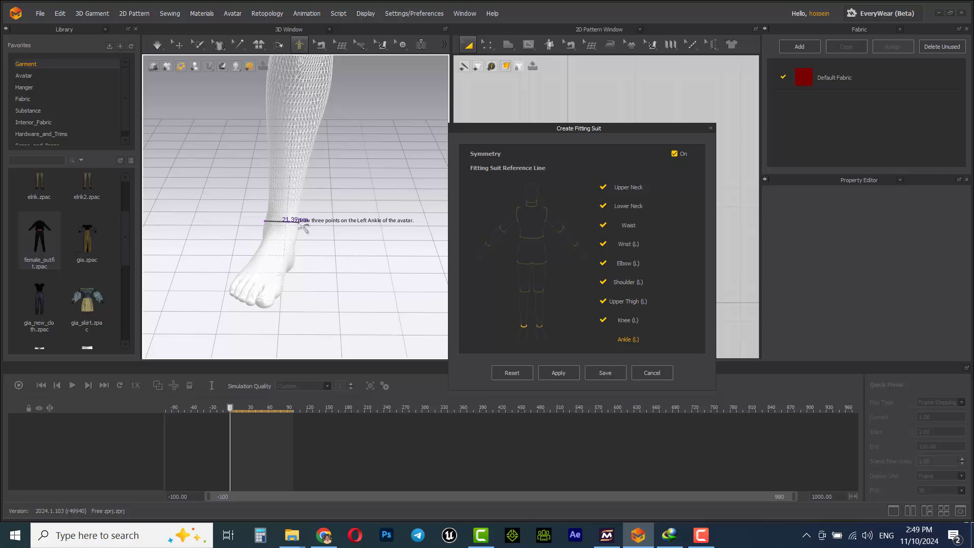
# - Complete the ankle reference line and apply the red fitting suit, checking it from several angles
pyautogui.click(300, 222)
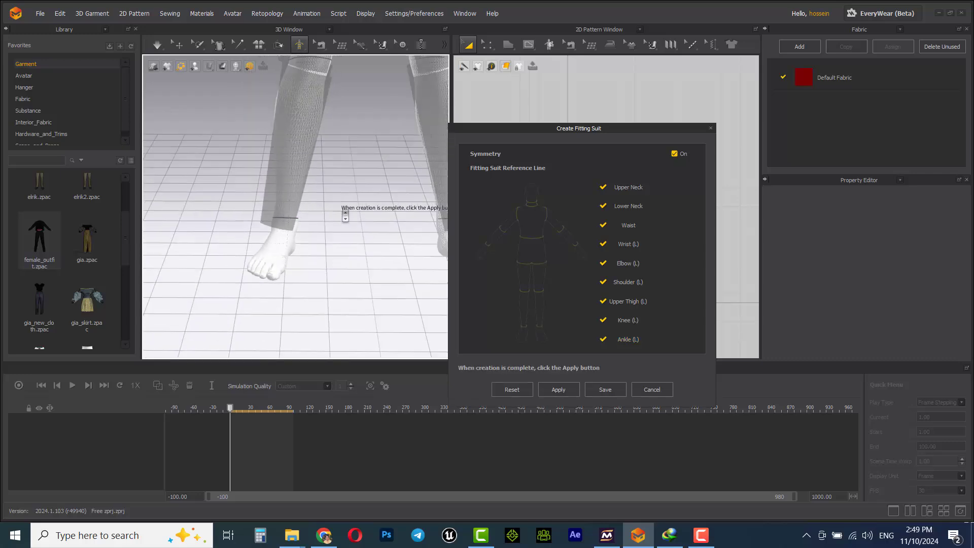
pyautogui.scroll(-3, 344, 217)
pyautogui.scroll(-3, 370, 269)
pyautogui.scroll(-2, 334, 274)
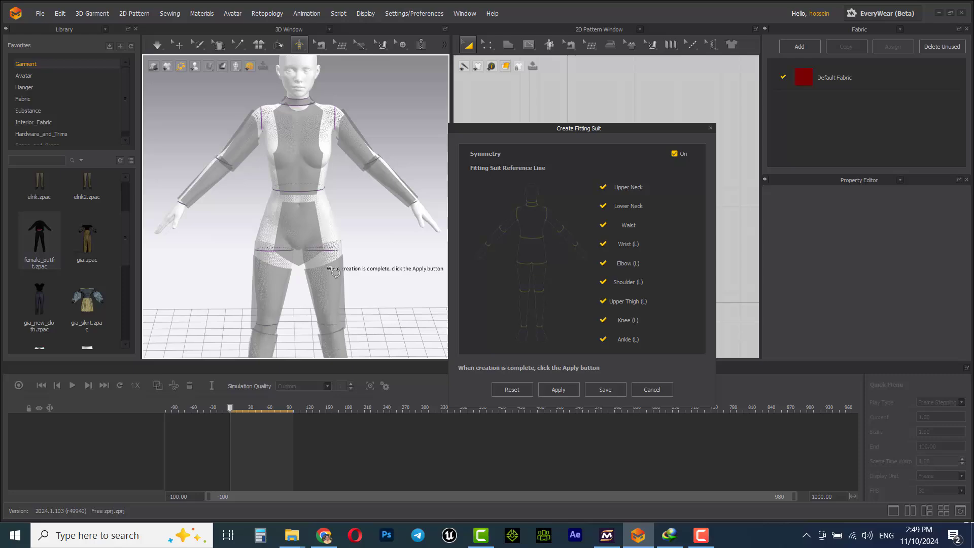
pyautogui.moveTo(335, 274)
pyautogui.mouseDown(button='right')
pyautogui.moveTo(356, 256)
pyautogui.moveTo(347, 256)
pyautogui.mouseUp(button='right')
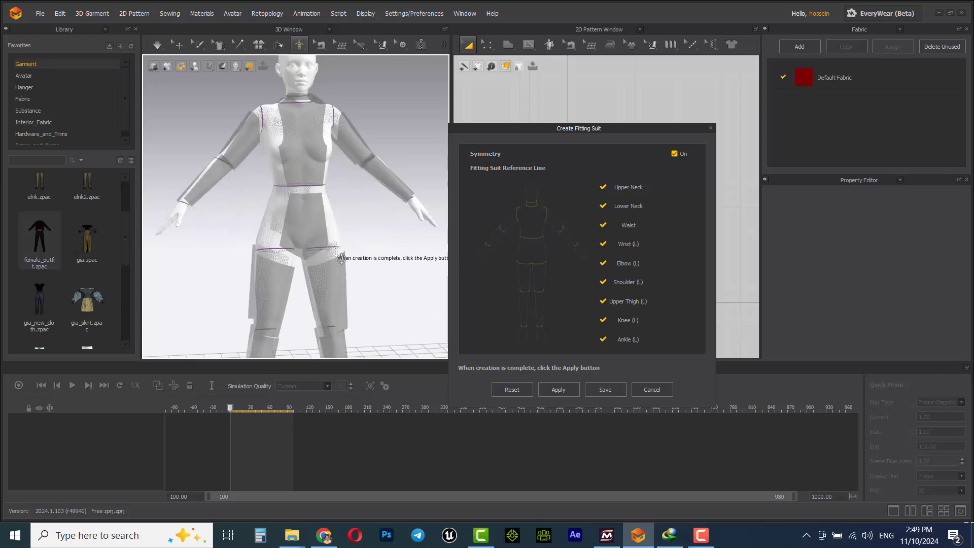
pyautogui.click(553, 389)
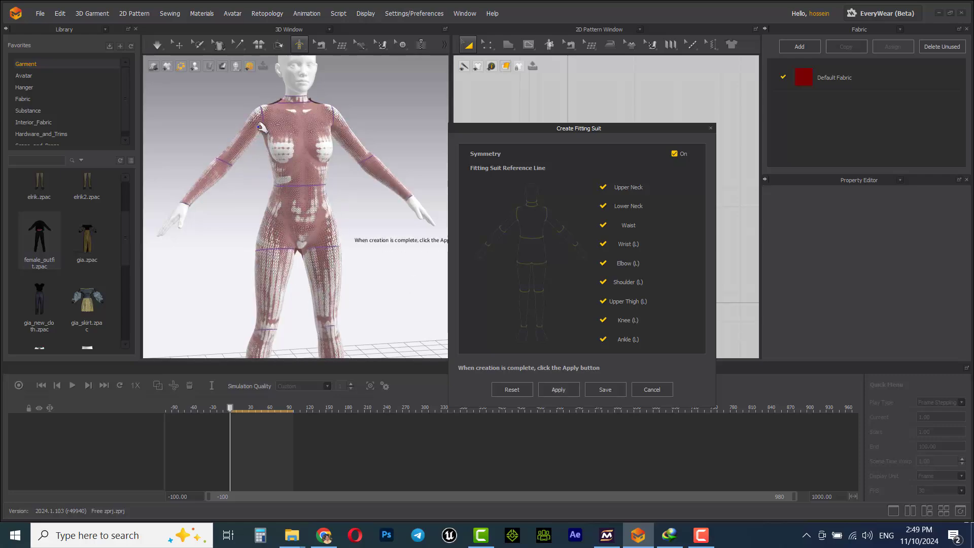
pyautogui.moveTo(261, 127); pyautogui.dragTo(401, 302, button='right')
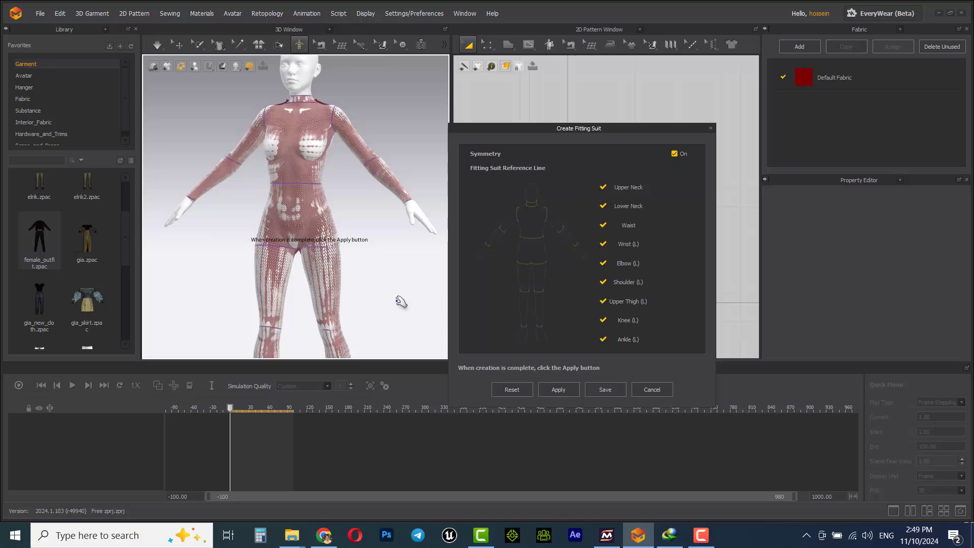
# - Start saving the fitted avatar as the .avt file femal_outfit_avatar
pyautogui.click(607, 388)
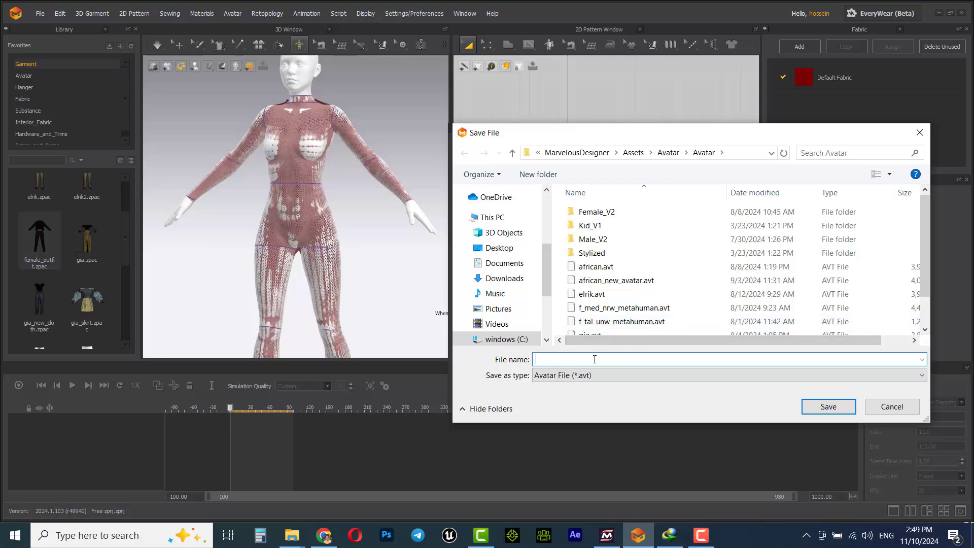
pyautogui.write('femal')
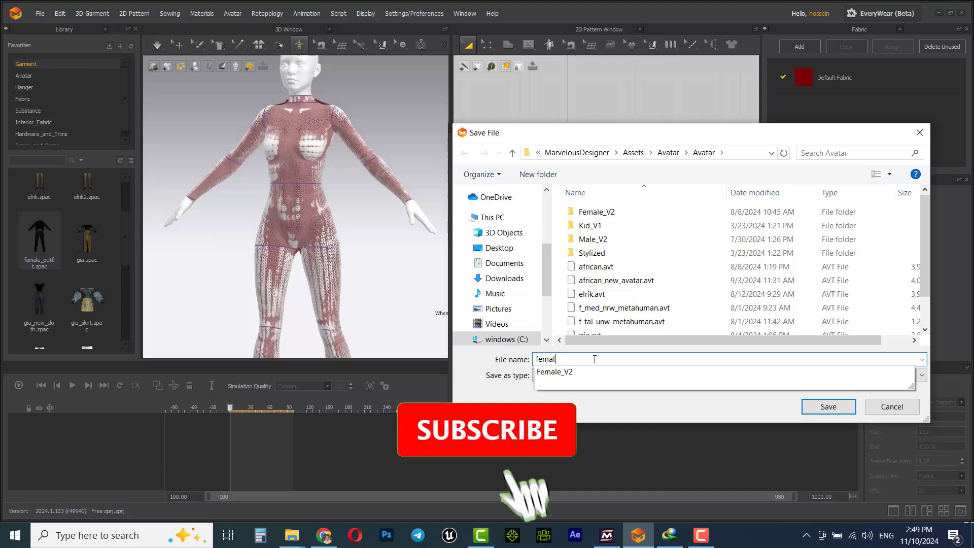
pyautogui.write('_ou')
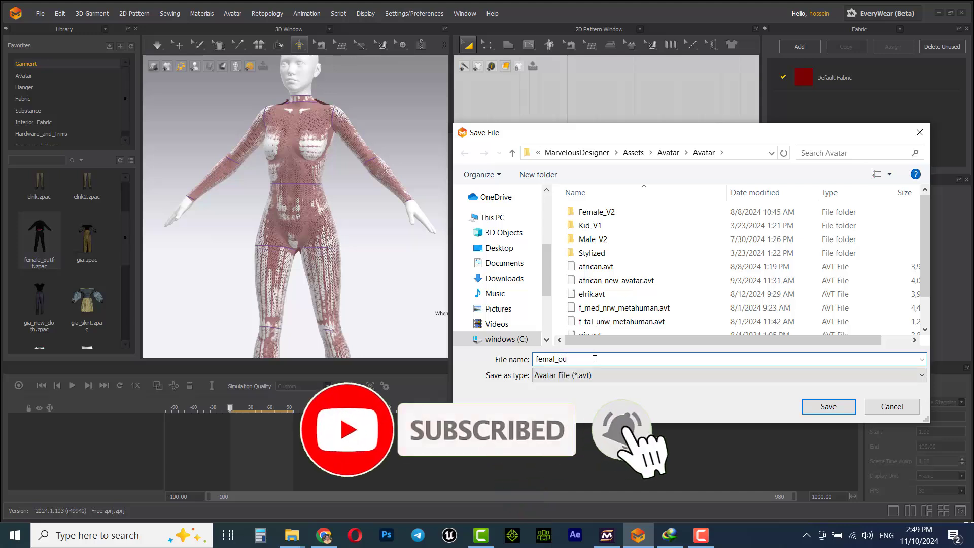
pyautogui.write('ir')
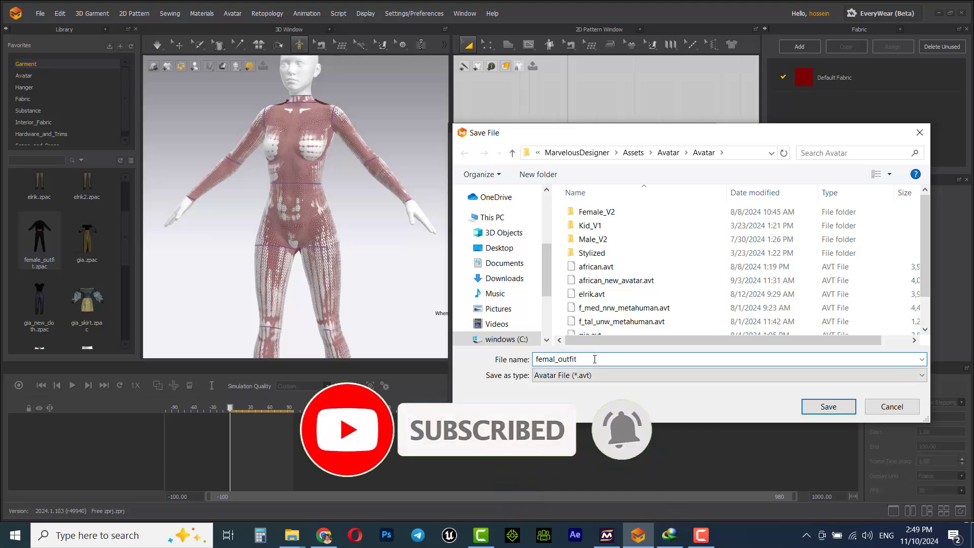
pyautogui.write('v')
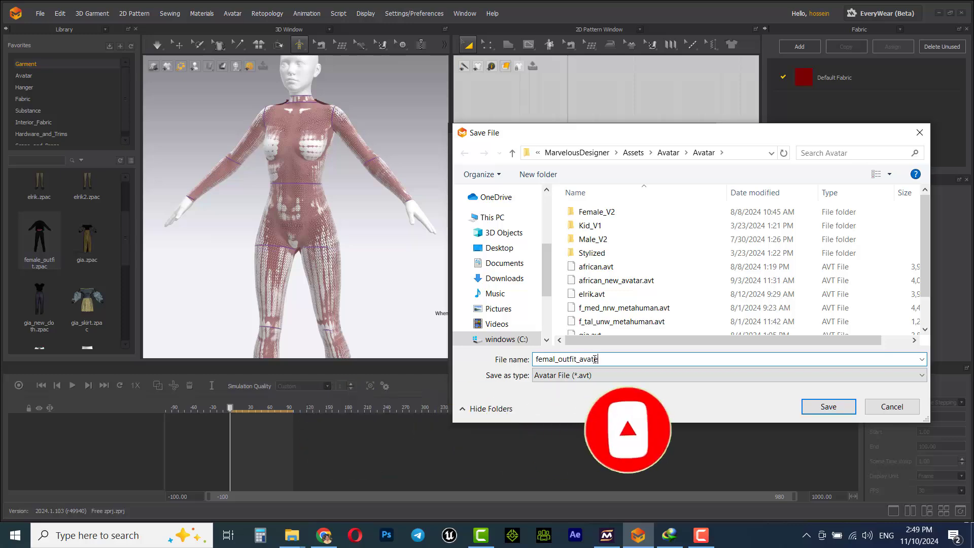
pyautogui.write('at')
# - Confirm saving the fitting suit measurements, leaving the plain avatar in an empty scene
pyautogui.press('Return')
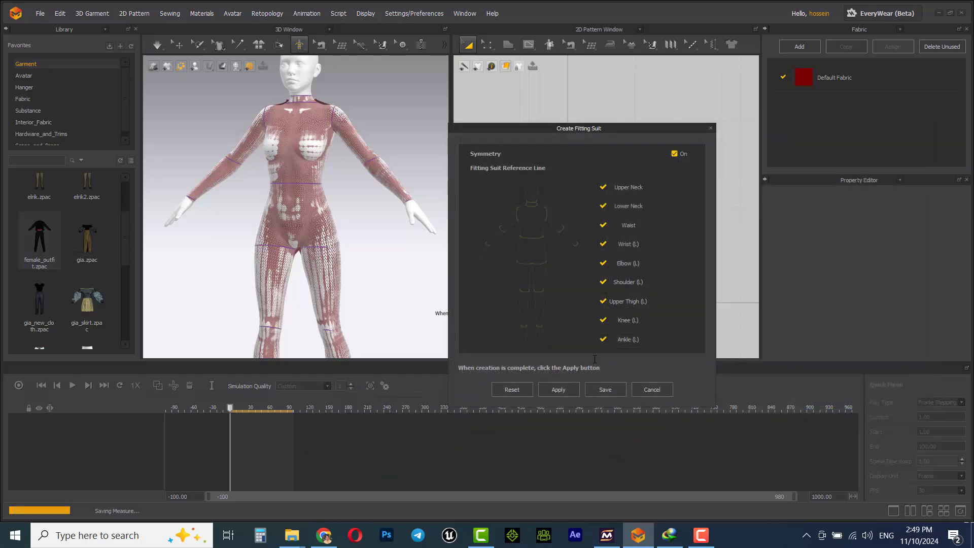
pyautogui.scroll(2, 337, 221)
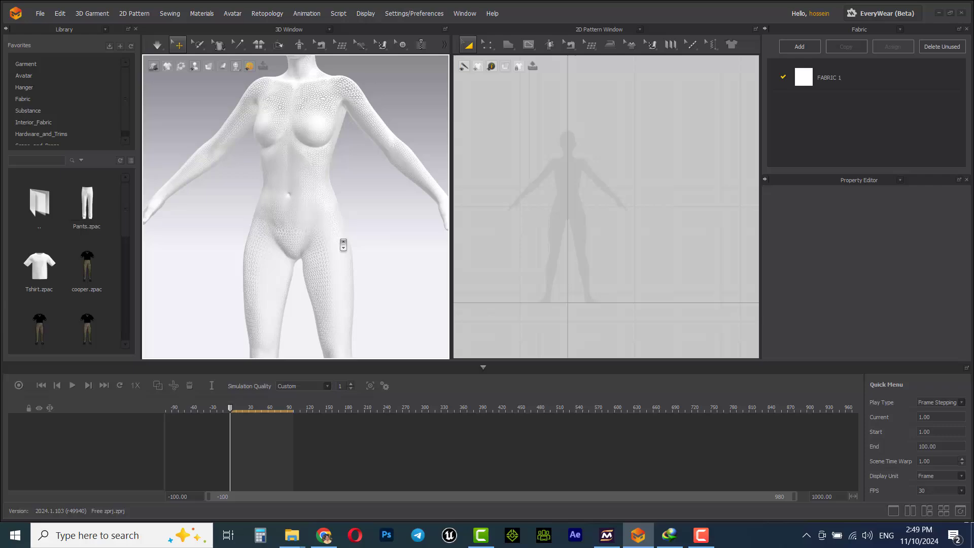
pyautogui.scroll(2, 339, 228)
pyautogui.scroll(-5, 343, 243)
pyautogui.scroll(-3, 343, 244)
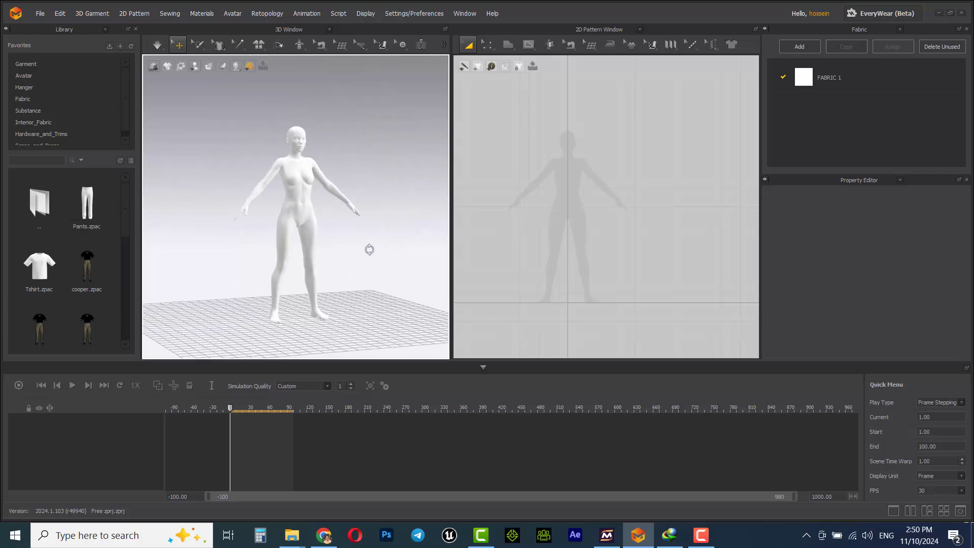
pyautogui.moveTo(326, 251); pyautogui.dragTo(213, 197, button='middle')
pyautogui.scroll(-2, 53, 316)
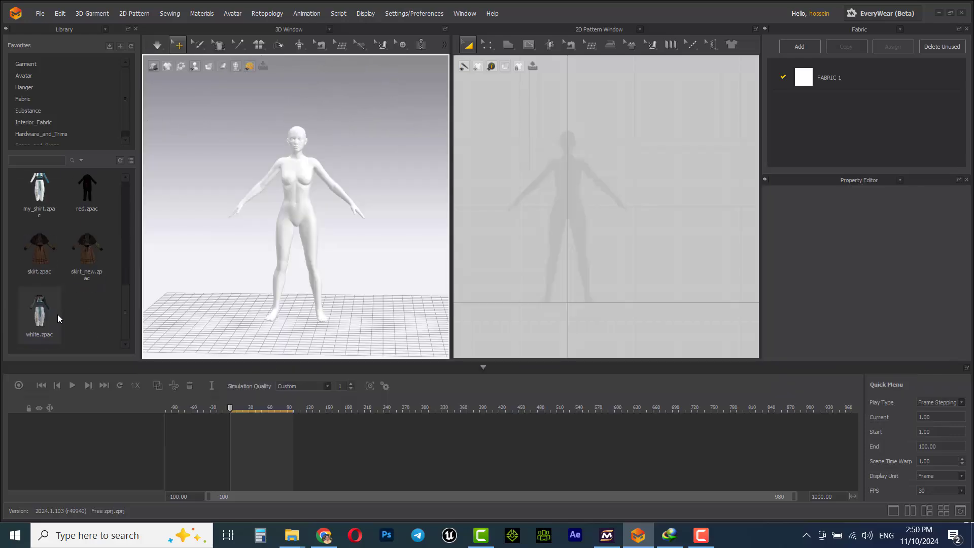
pyautogui.scroll(2, 89, 274)
pyautogui.scroll(-3, 95, 305)
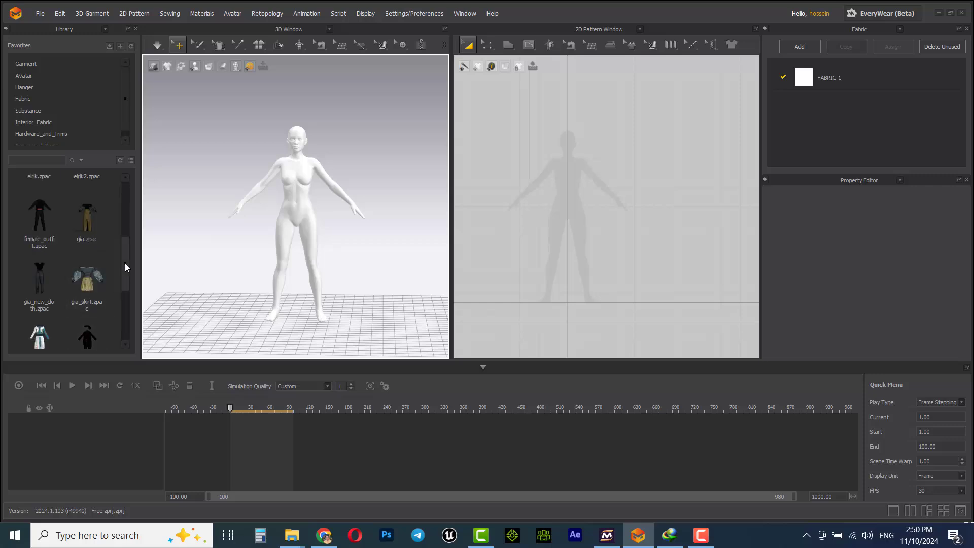
# - Load female_outfit.zpac from the Garment library onto the avatar, proceeding past the memory warning
pyautogui.click(39, 63)
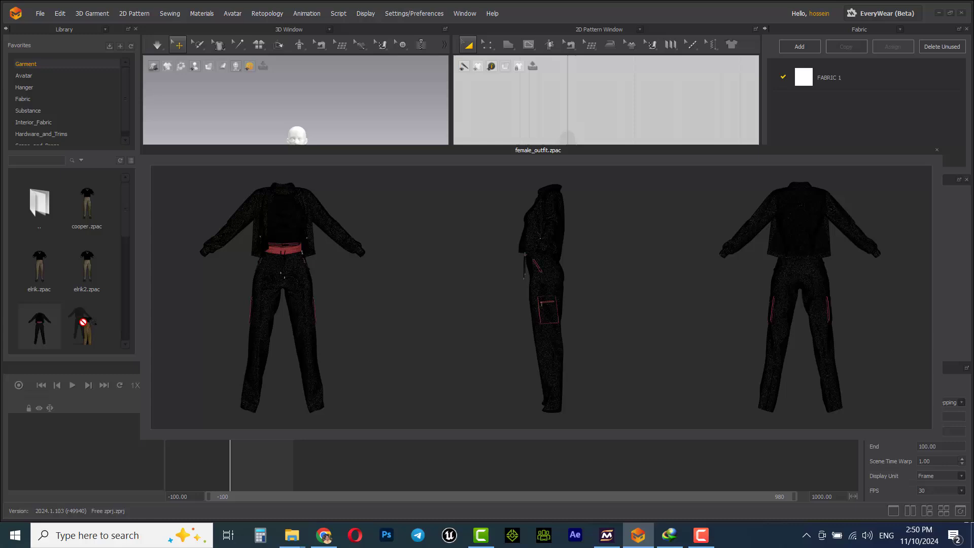
pyautogui.moveTo(34, 325); pyautogui.dragTo(284, 256)
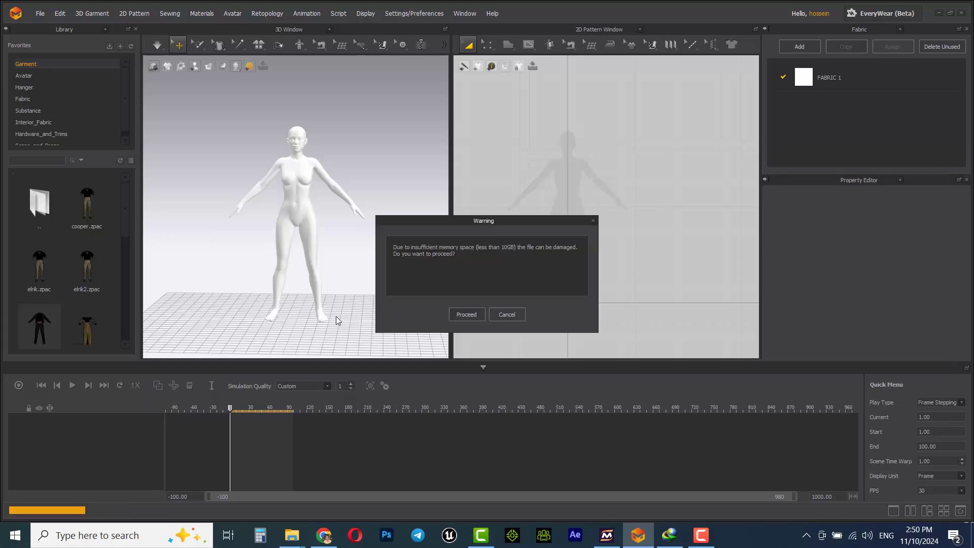
pyautogui.click(466, 314)
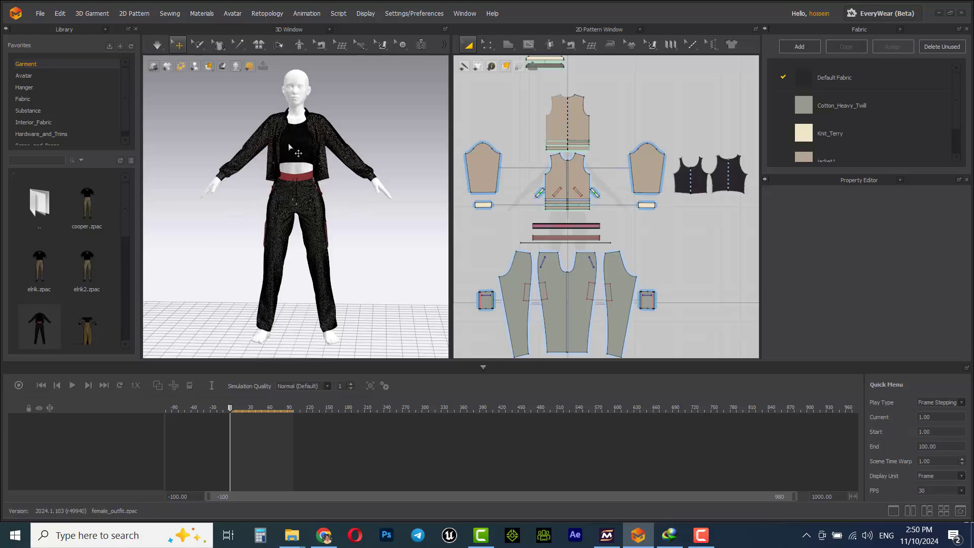
pyautogui.moveTo(250, 233)
pyautogui.mouseDown(button='right')
pyautogui.moveTo(296, 204)
pyautogui.moveTo(229, 144)
pyautogui.mouseUp(button='right')
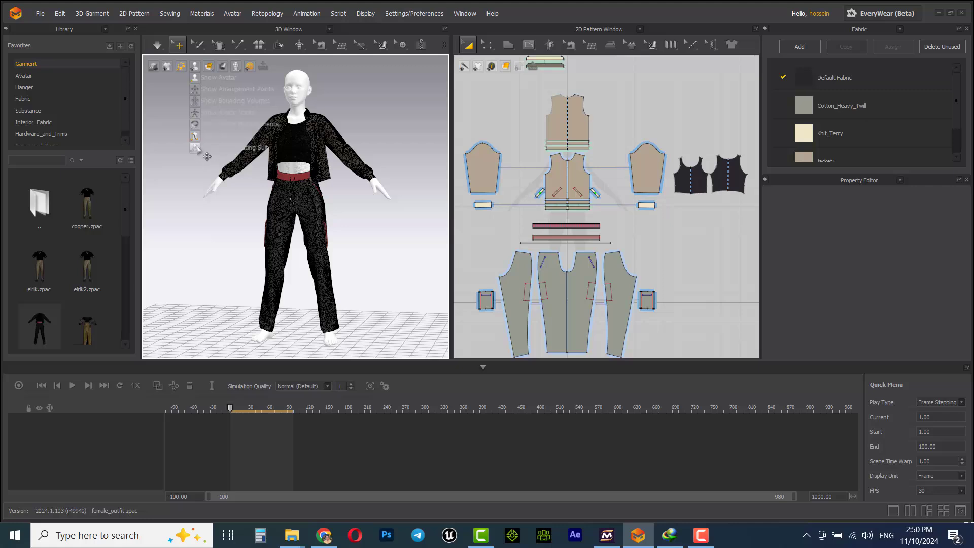
# - Show the avatar as a wireframe mesh and inspect the black outfit from several angles
pyautogui.click(197, 148)
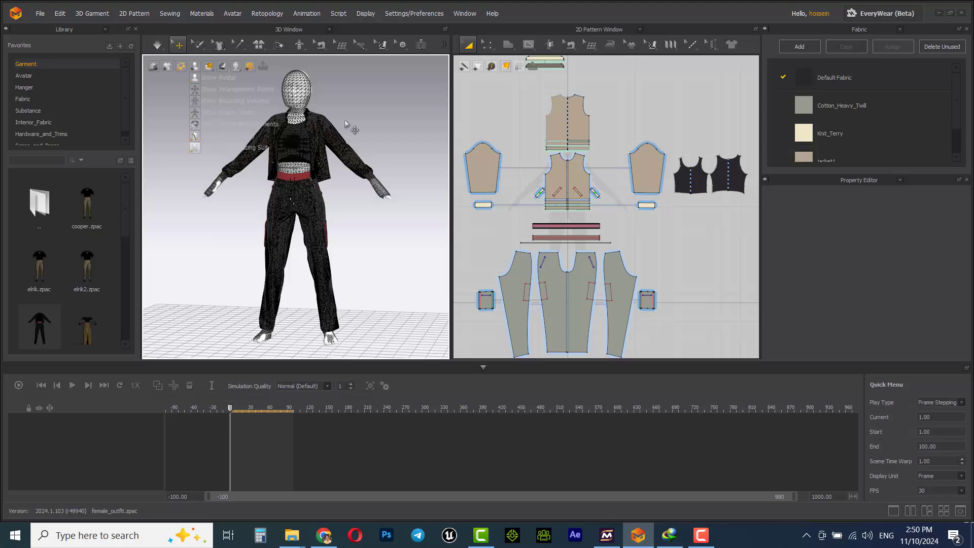
pyautogui.scroll(-2, 314, 137)
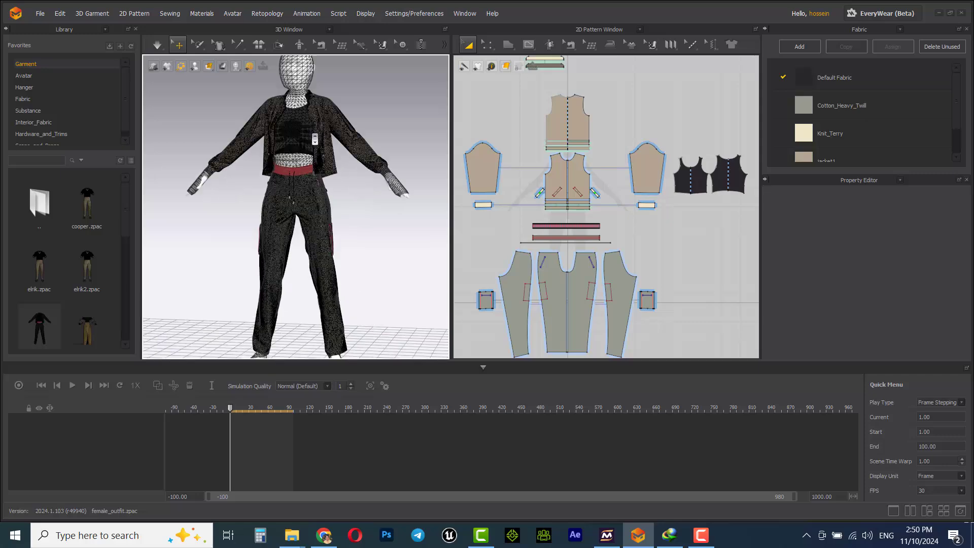
pyautogui.scroll(5, 347, 123)
pyautogui.moveTo(275, 76); pyautogui.dragTo(276, 130, button='middle')
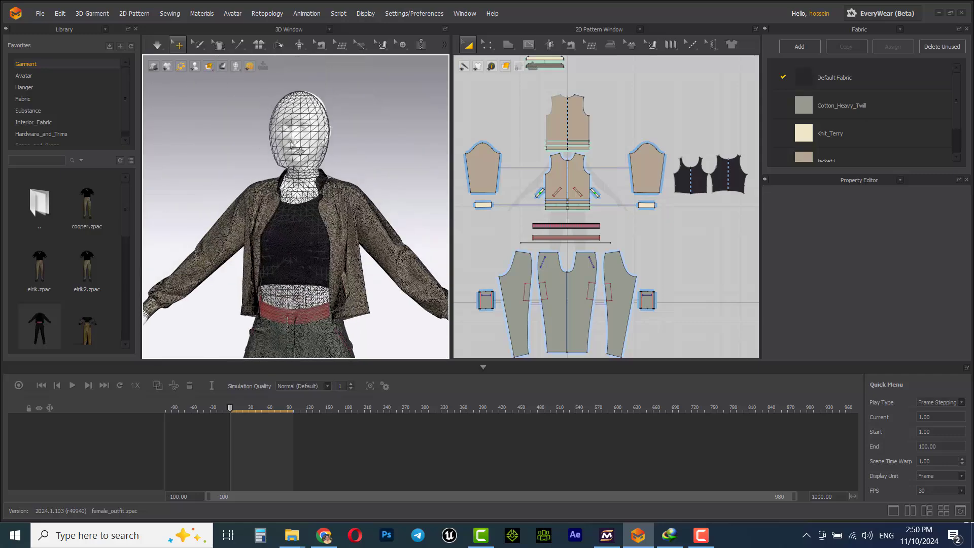
pyautogui.moveTo(335, 221)
pyautogui.mouseDown(button='right')
pyautogui.moveTo(427, 215)
pyautogui.moveTo(324, 330)
pyautogui.moveTo(339, 293)
pyautogui.mouseUp(button='right')
pyautogui.scroll(-3, 336, 320)
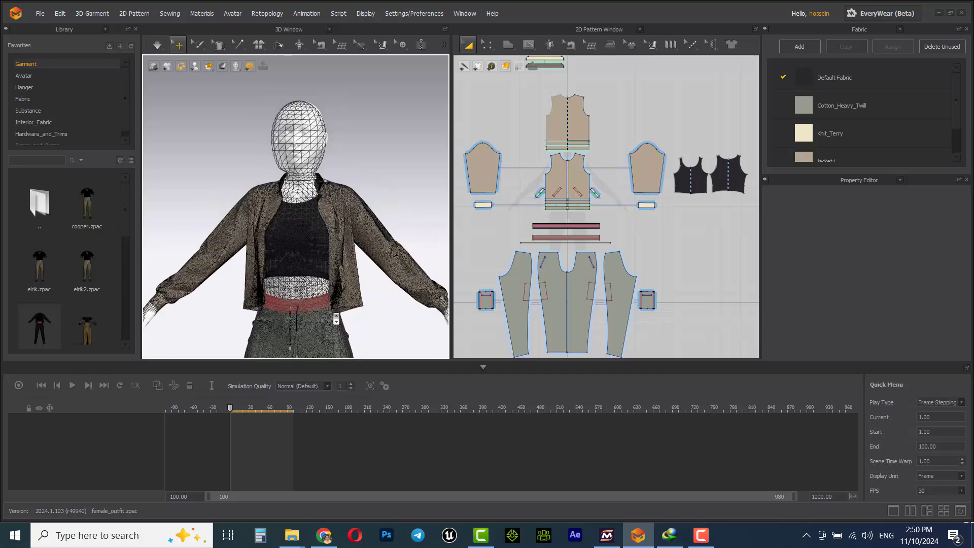
pyautogui.scroll(-2, 336, 319)
pyautogui.moveTo(289, 313); pyautogui.dragTo(289, 223, button='middle')
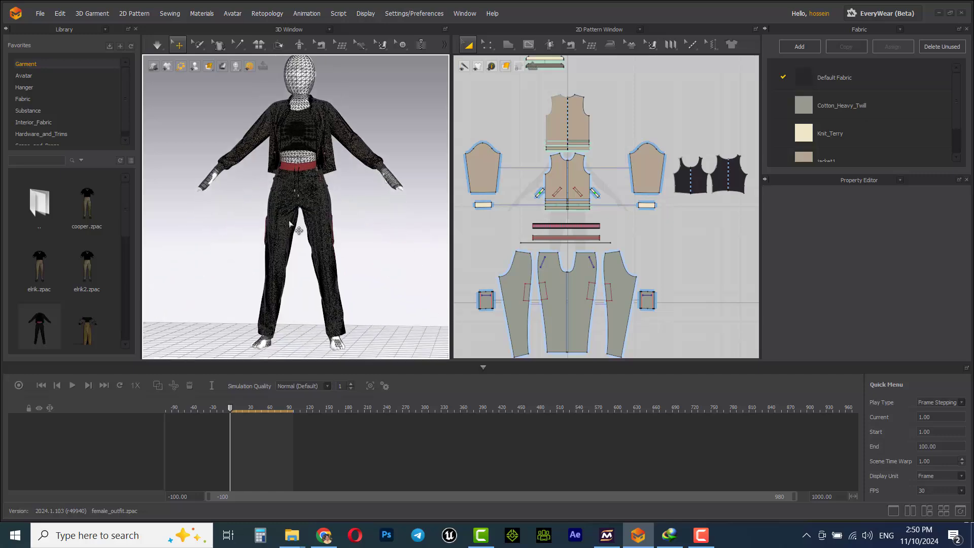
pyautogui.moveTo(352, 251)
pyautogui.mouseDown(button='right')
pyautogui.moveTo(376, 246)
pyautogui.moveTo(328, 247)
pyautogui.mouseUp(button='right')
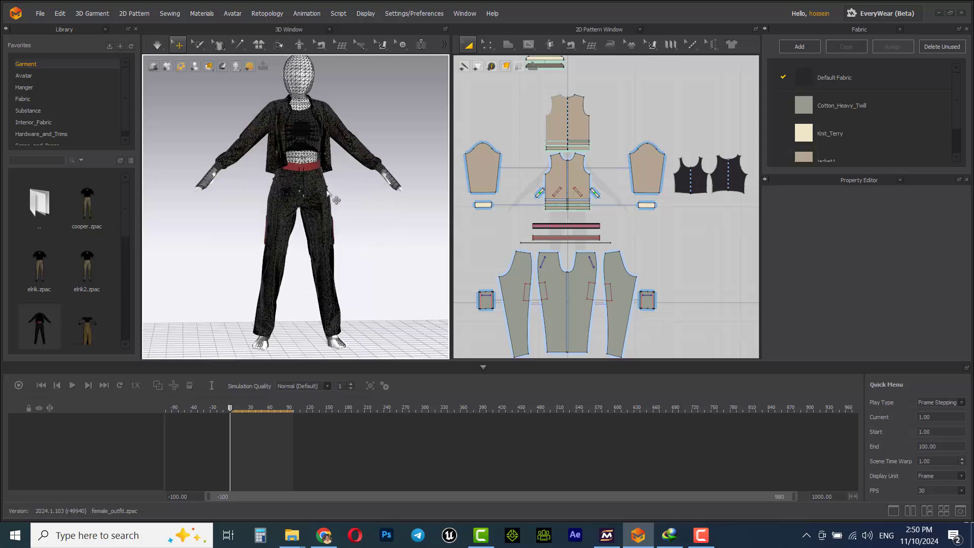
pyautogui.moveTo(336, 199); pyautogui.dragTo(354, 273, button='middle')
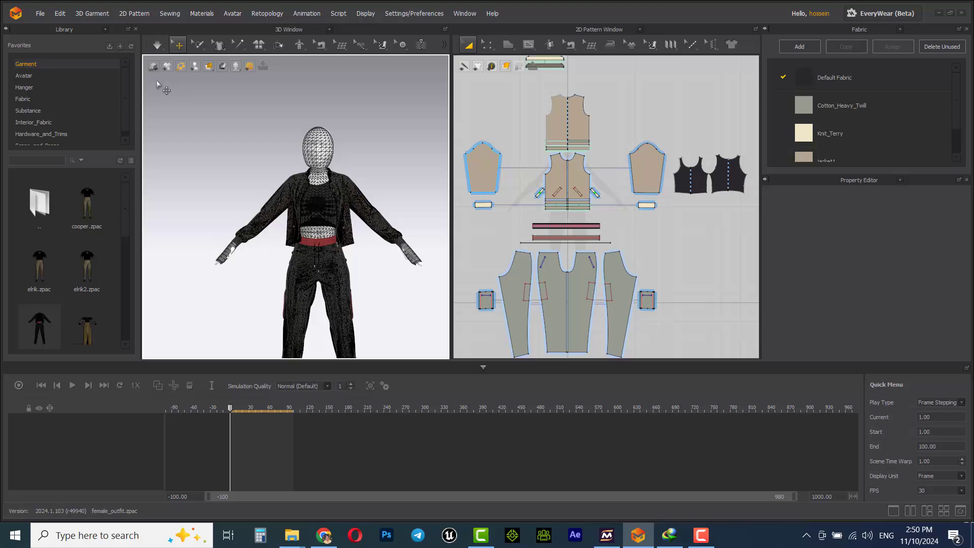
# - Simulate the outfit in Normal (Default) mode, stopping and restarting the simulation once
pyautogui.click(158, 46)
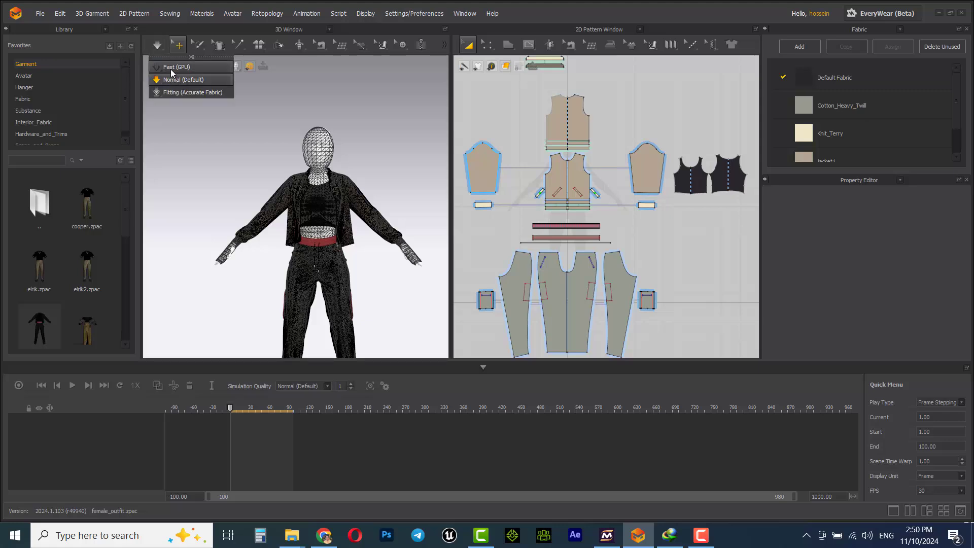
pyautogui.click(185, 82)
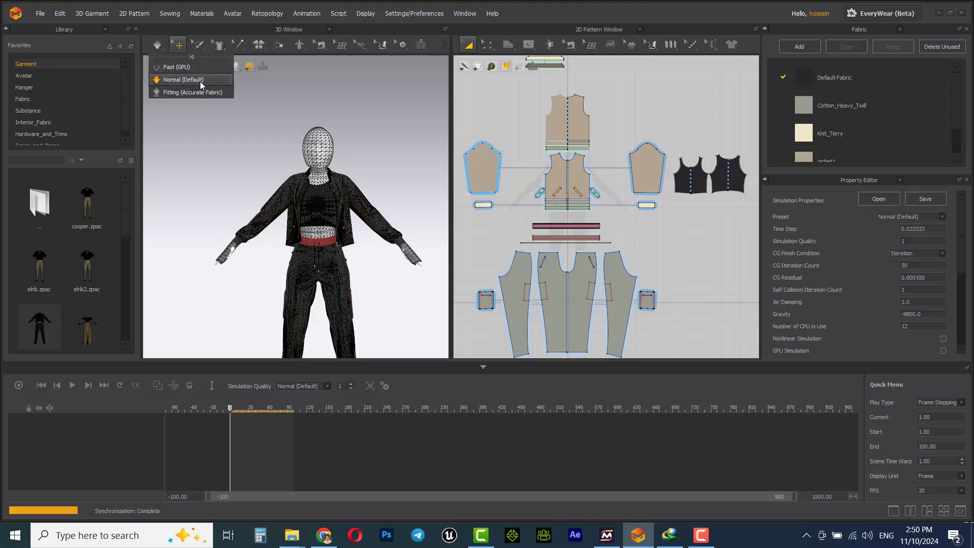
pyautogui.click(158, 45)
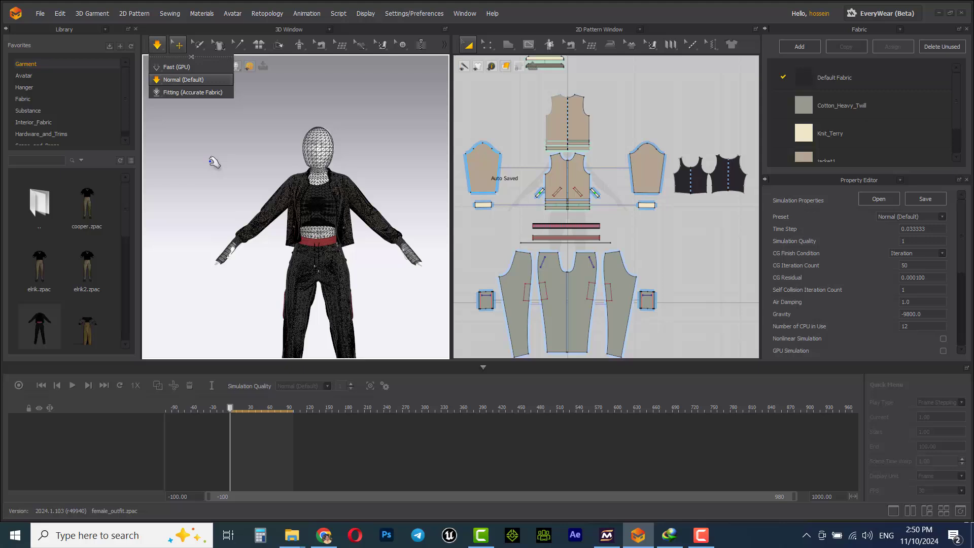
pyautogui.click(157, 46)
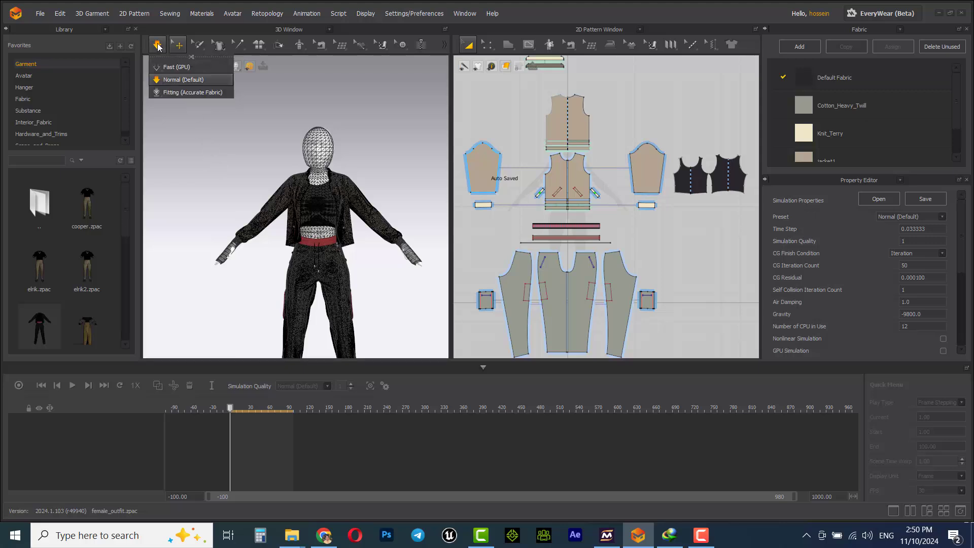
pyautogui.press('space')
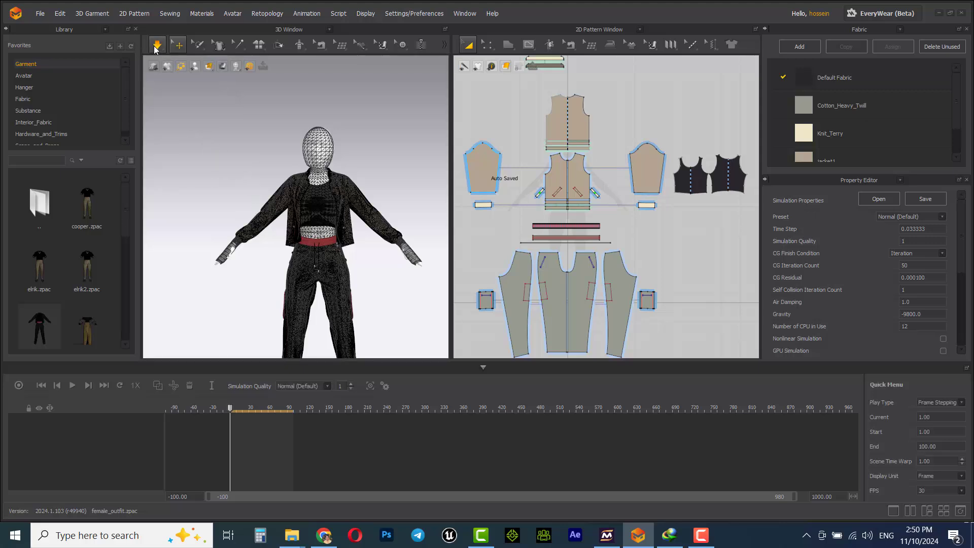
pyautogui.click(157, 46)
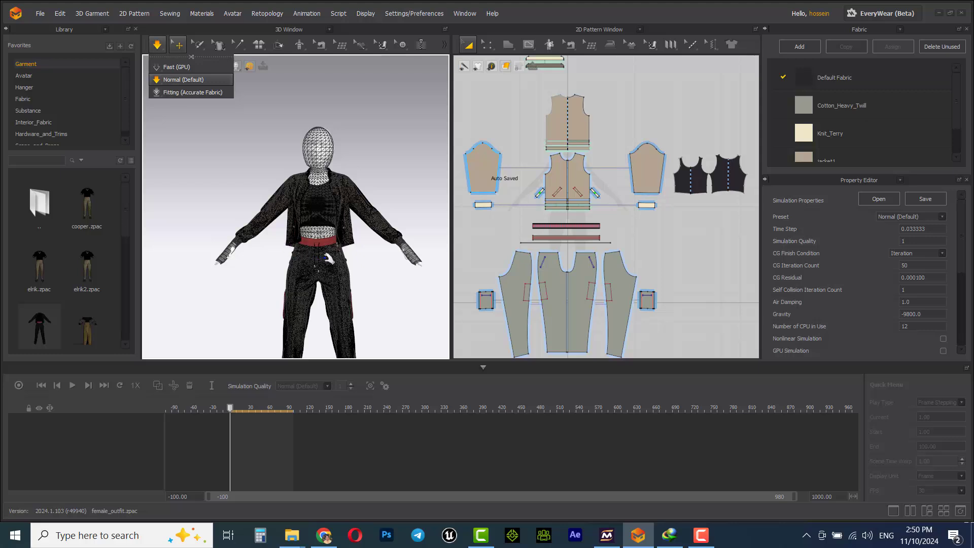
pyautogui.moveTo(327, 259); pyautogui.dragTo(314, 246, button='right')
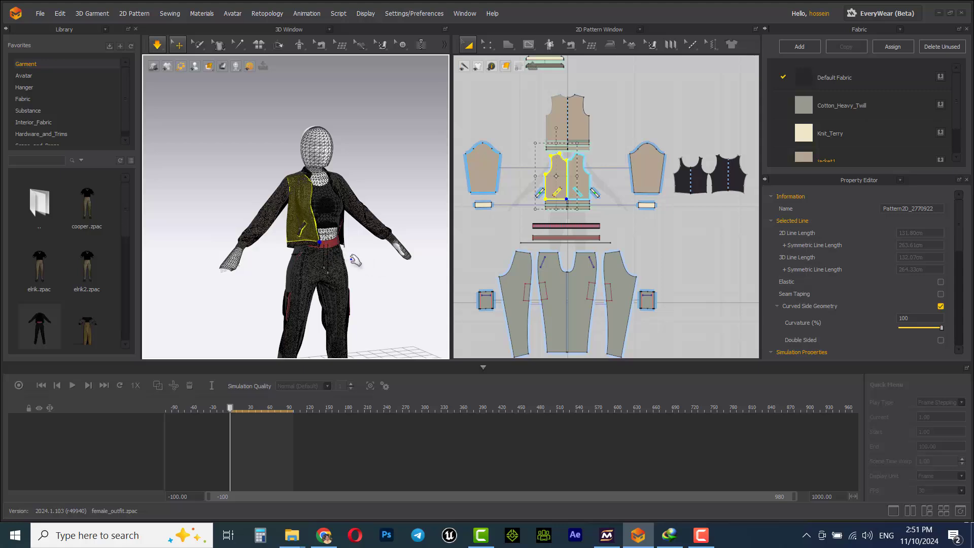
pyautogui.moveTo(352, 259); pyautogui.dragTo(334, 258, button='right')
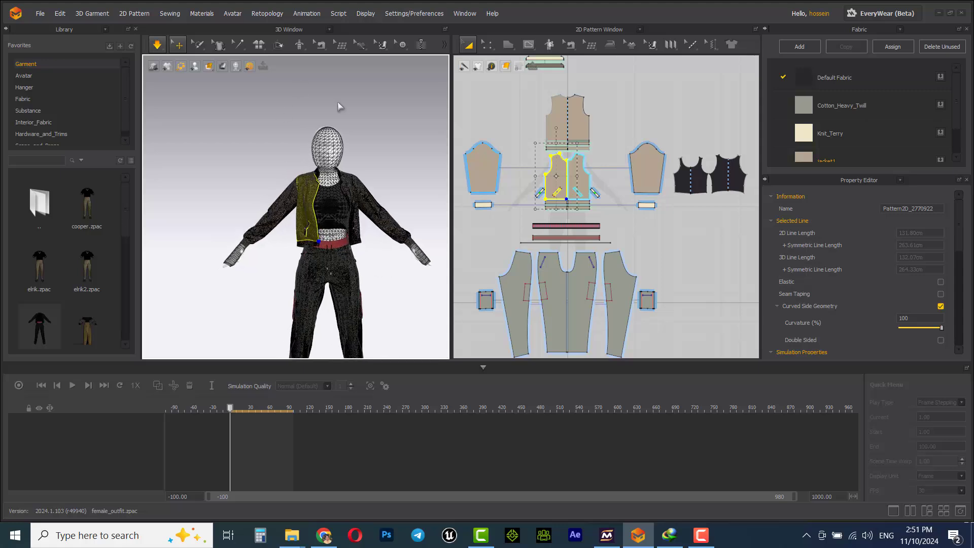
# - Re-simulate the outfit in Fast GPU mode, then stop the simulation
pyautogui.click(157, 46)
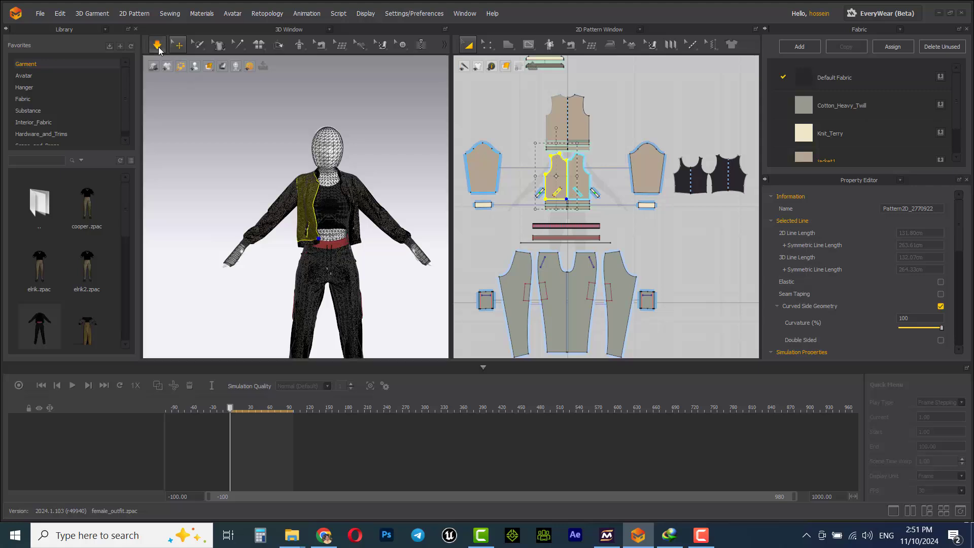
pyautogui.click(190, 80)
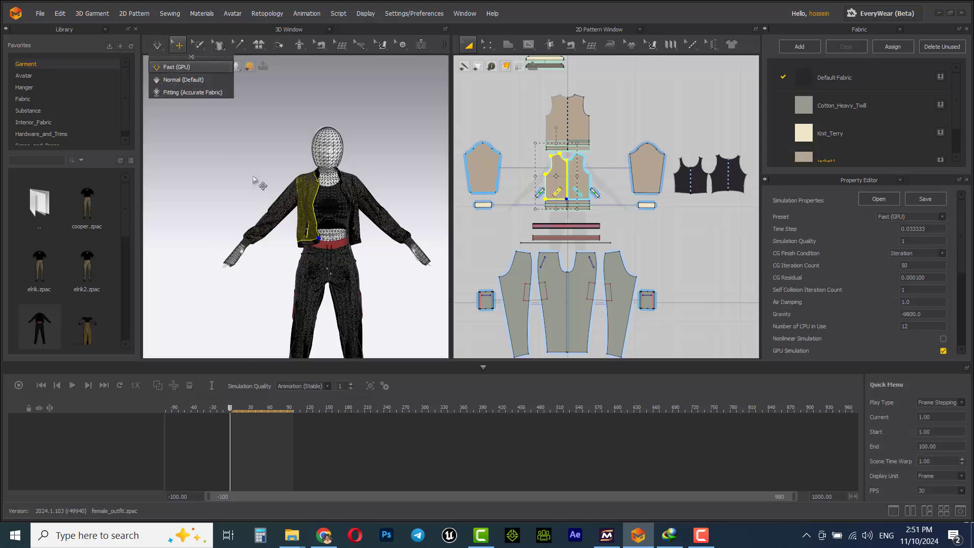
pyautogui.click(157, 47)
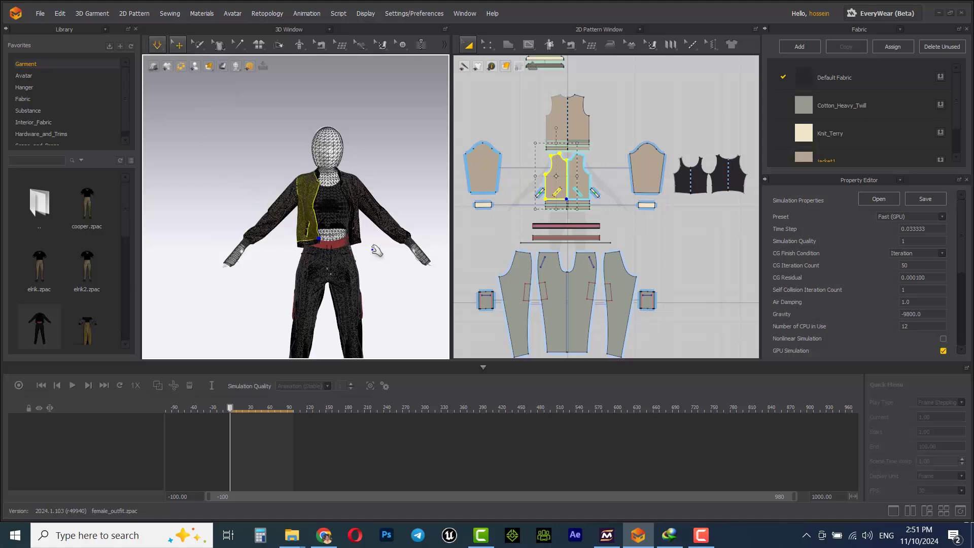
pyautogui.moveTo(365, 255); pyautogui.dragTo(225, 164, button='right')
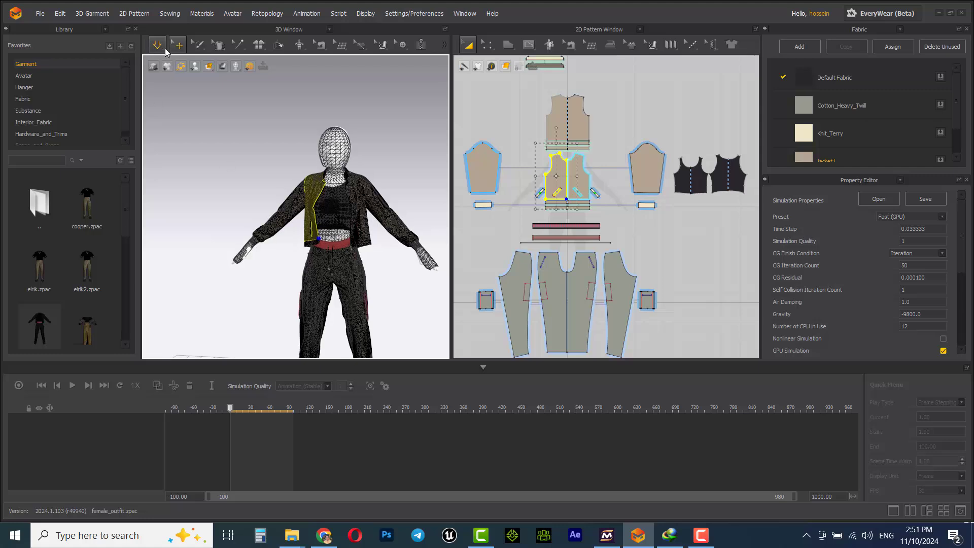
pyautogui.press('space')
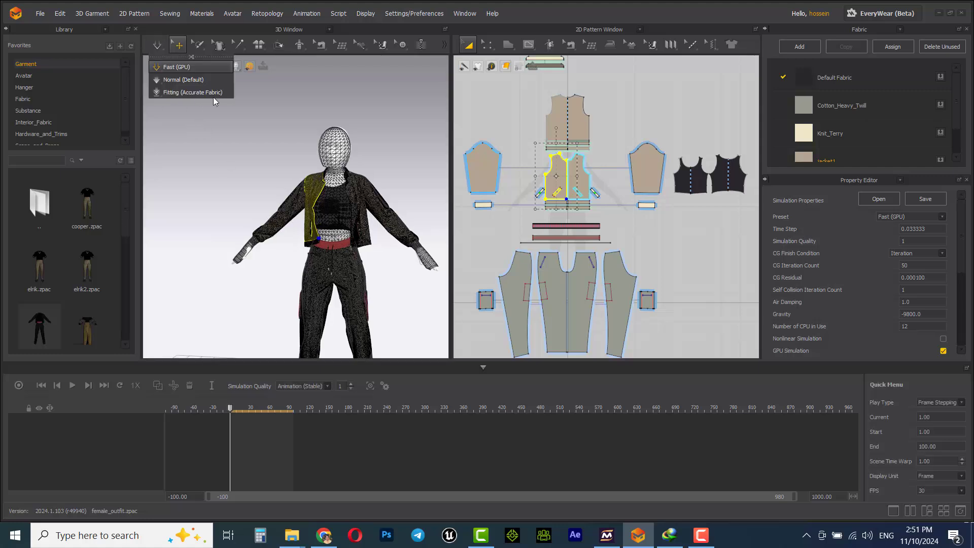
pyautogui.scroll(2, 511, 264)
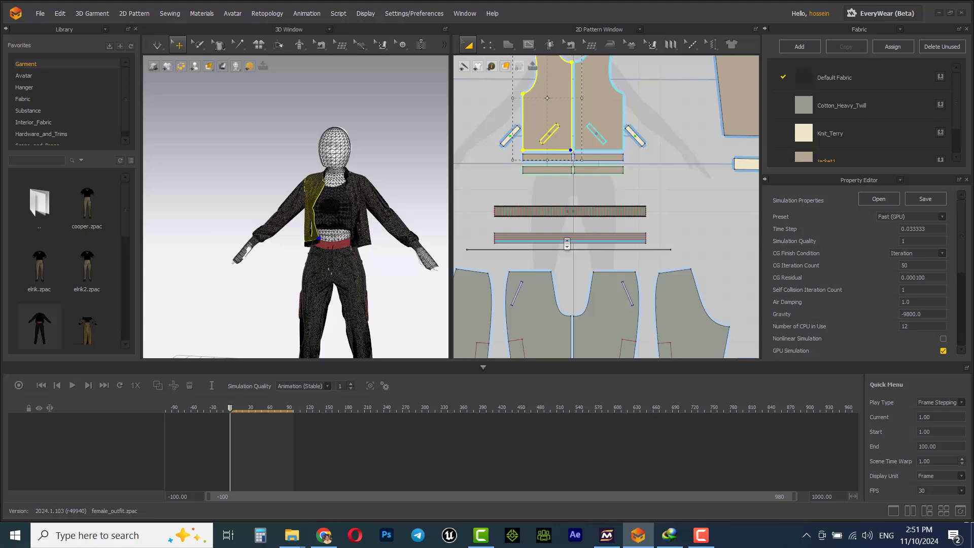
pyautogui.scroll(-4, 512, 264)
pyautogui.scroll(-3, 50, 328)
pyautogui.scroll(3, 50, 329)
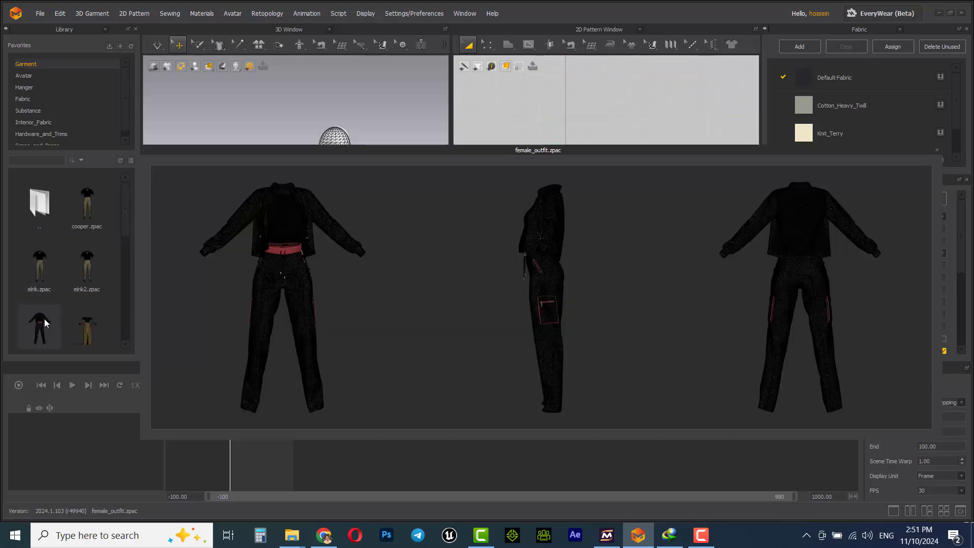
# - Permanently delete female_outfit.zpac and female_outfit.png from the Garment folder
pyautogui.rightClick(39, 325)
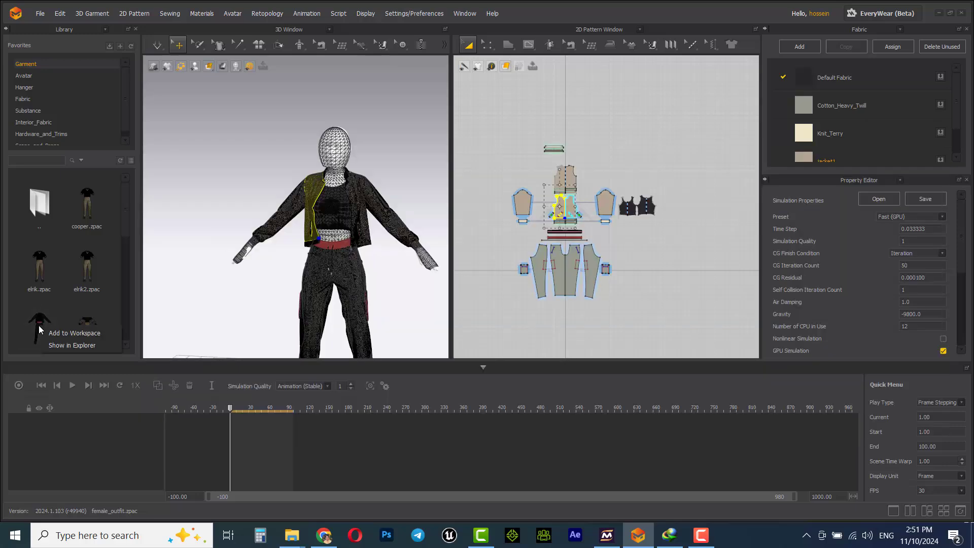
pyautogui.click(61, 346)
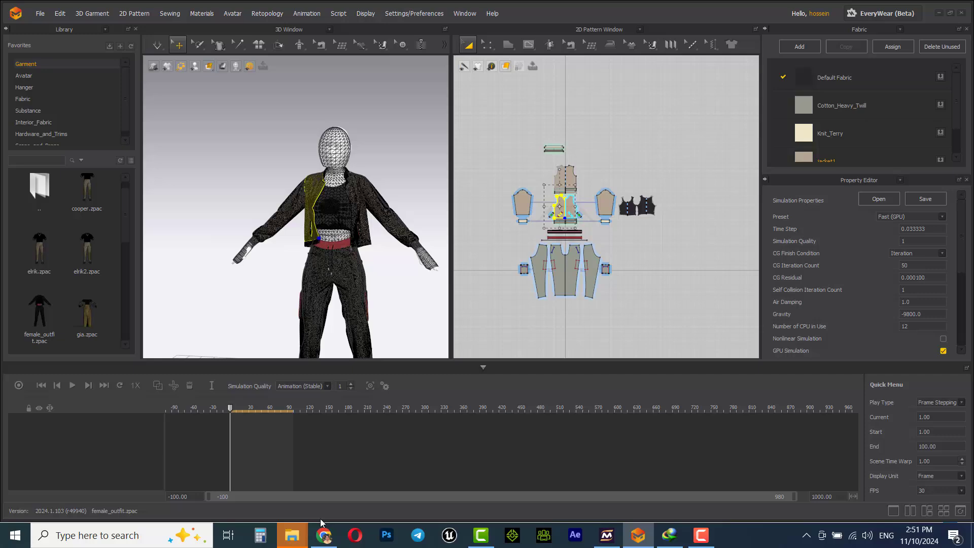
pyautogui.moveTo(292, 534)
pyautogui.click(872, 471)
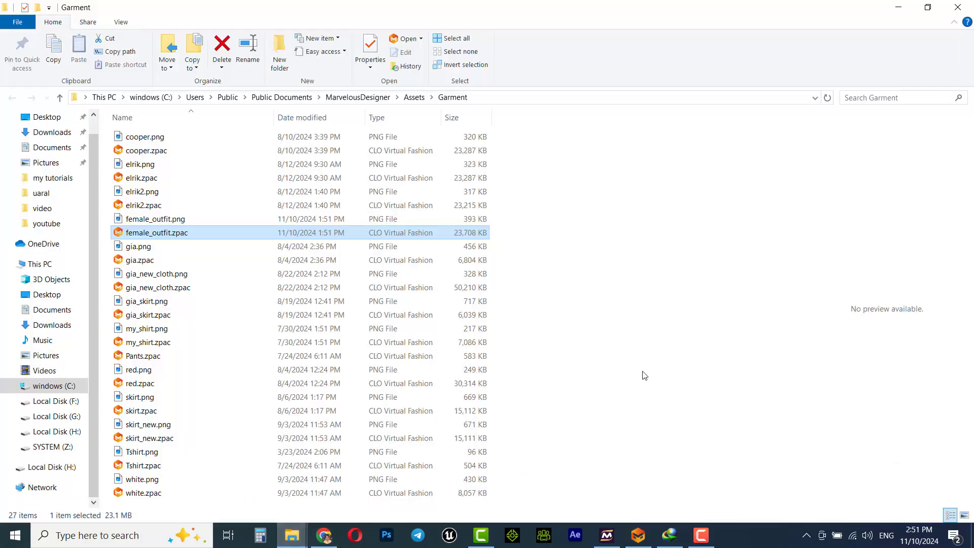
pyautogui.keyDown('ctrl'); pyautogui.click(165, 221); pyautogui.keyUp('ctrl')
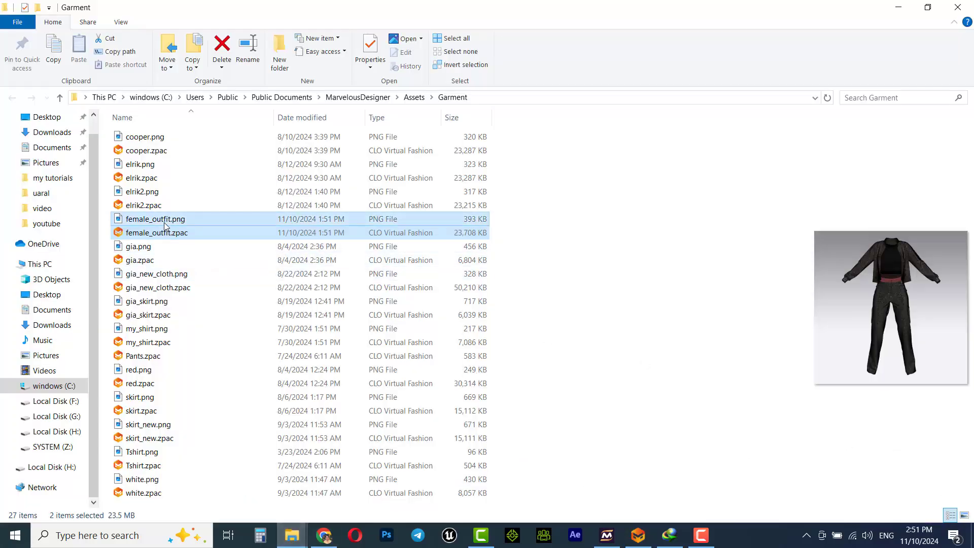
pyautogui.hotkey('shift', 'Delete')
pyautogui.press('Return')
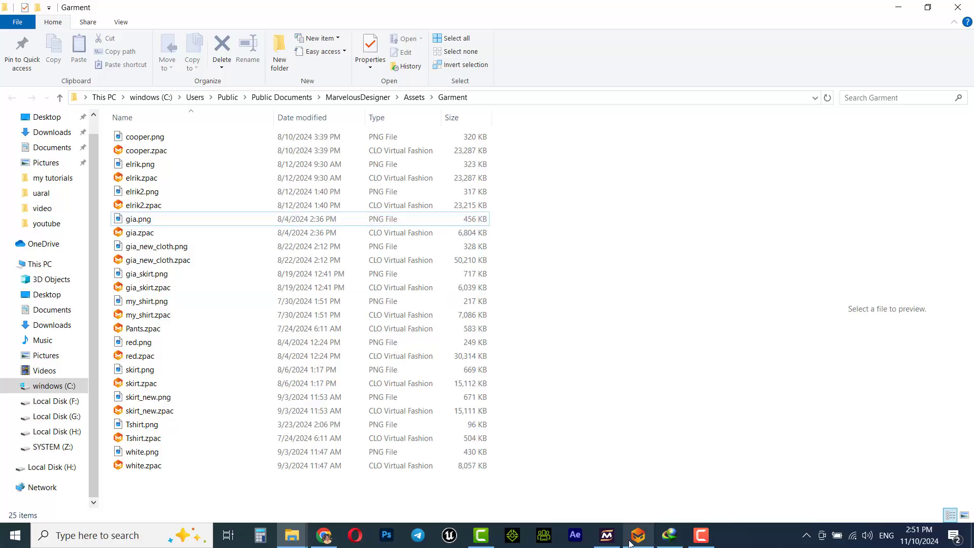
# - Back in Marvelous Designer, select every pattern piece of the outfit
pyautogui.click(630, 542)
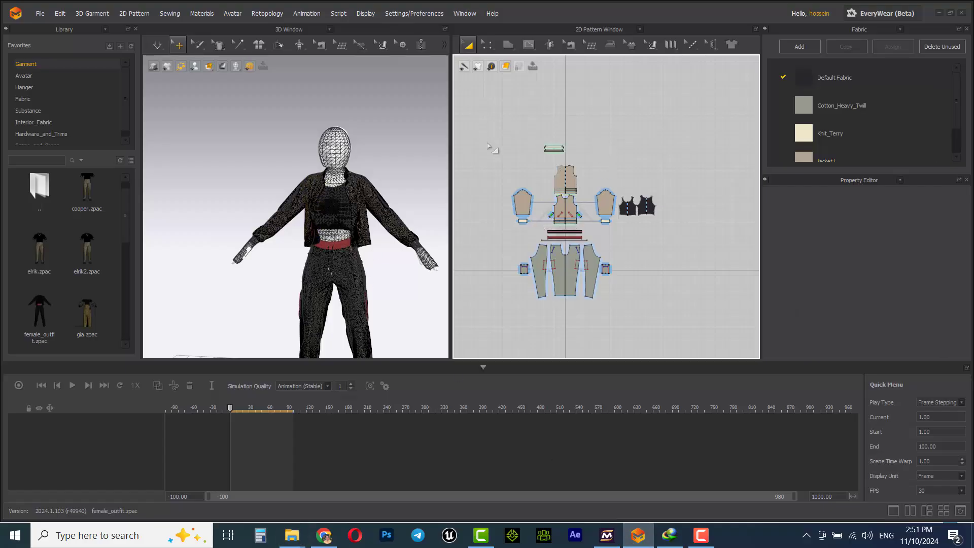
pyautogui.moveTo(490, 145); pyautogui.dragTo(718, 347)
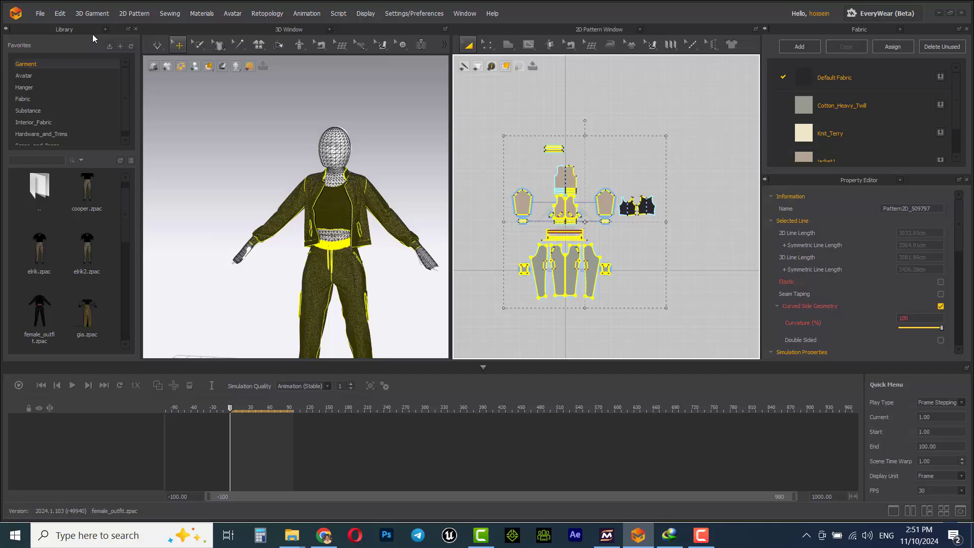
pyautogui.click(39, 14)
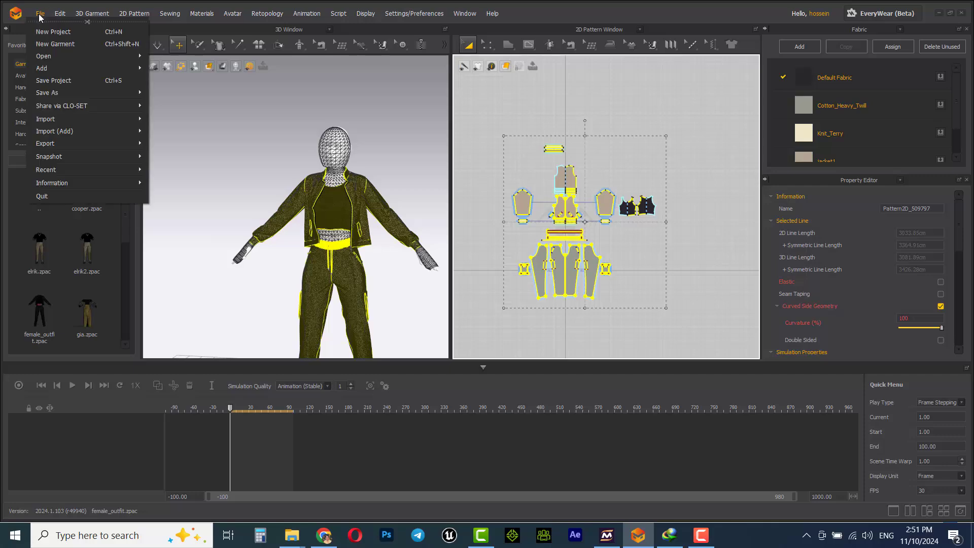
pyautogui.moveTo(47, 92)
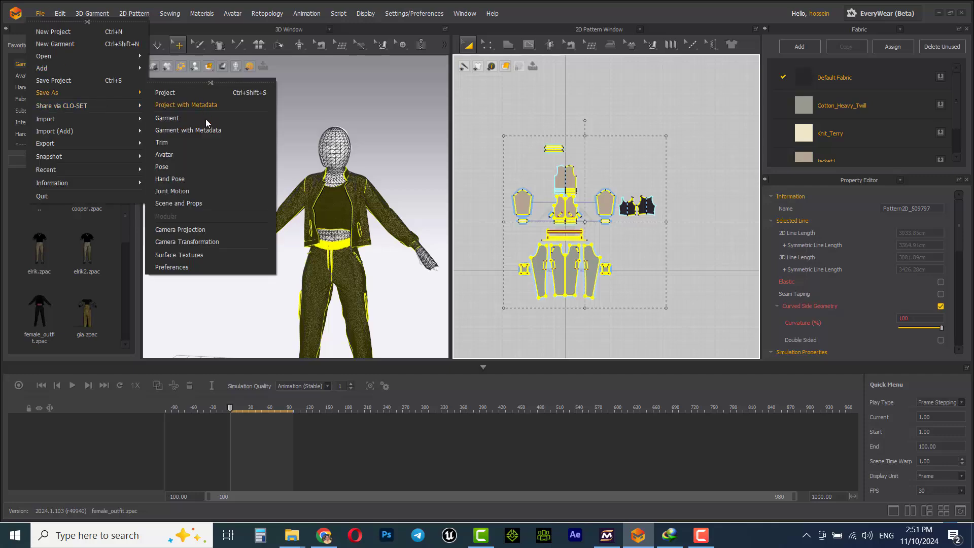
# - Save the outfit as the garment file female_outfit.zpac
pyautogui.click(173, 118)
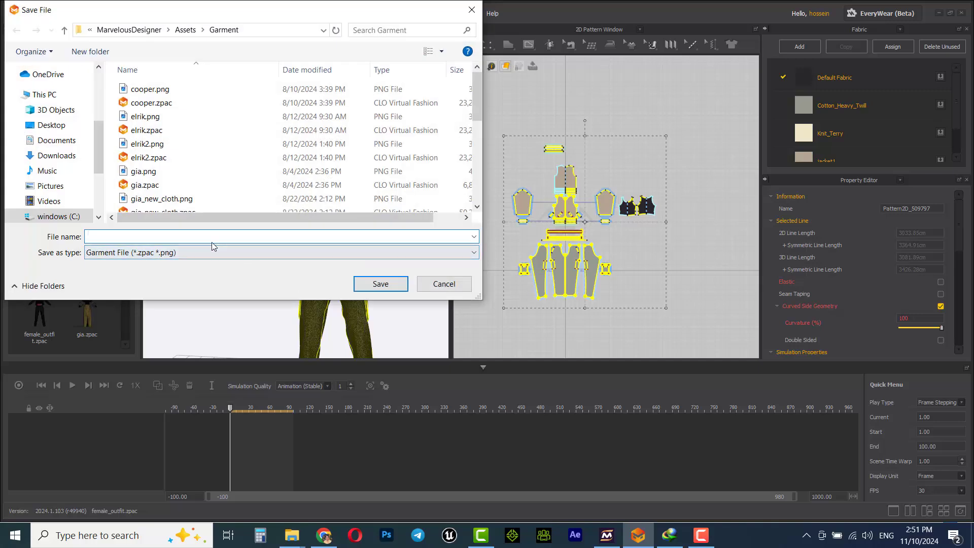
pyautogui.write('fema')
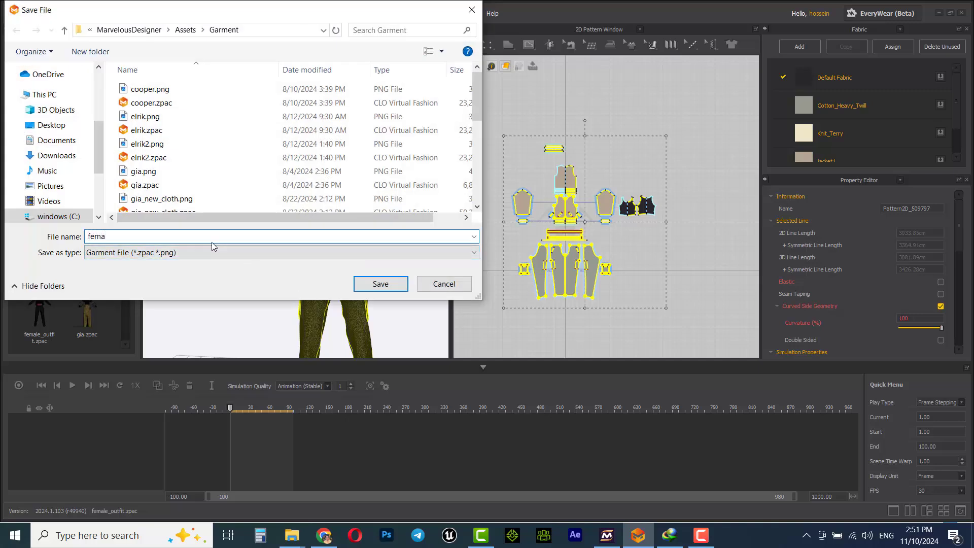
pyautogui.write('le_o')
pyautogui.write('utfit')
pyautogui.press('Return')
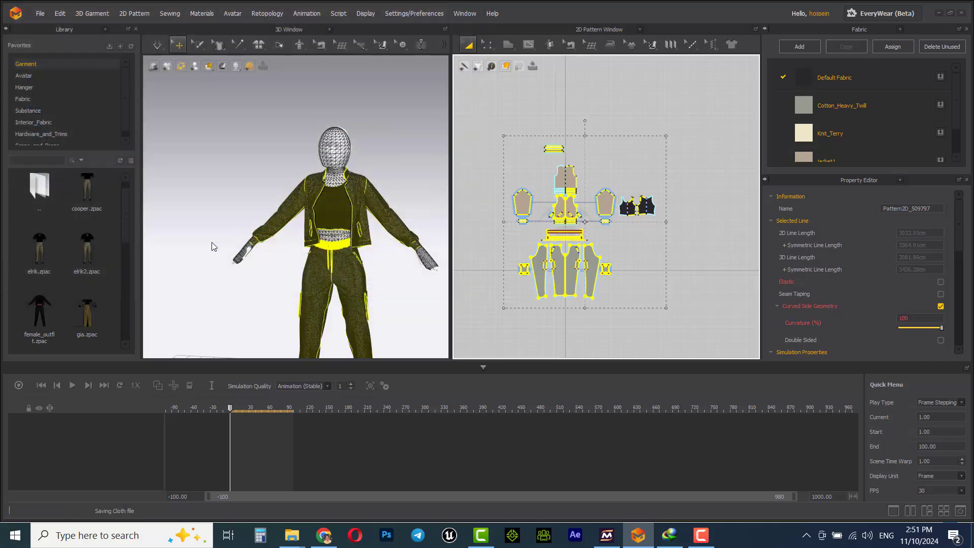
pyautogui.scroll(-2, 56, 321)
pyautogui.scroll(2, 37, 234)
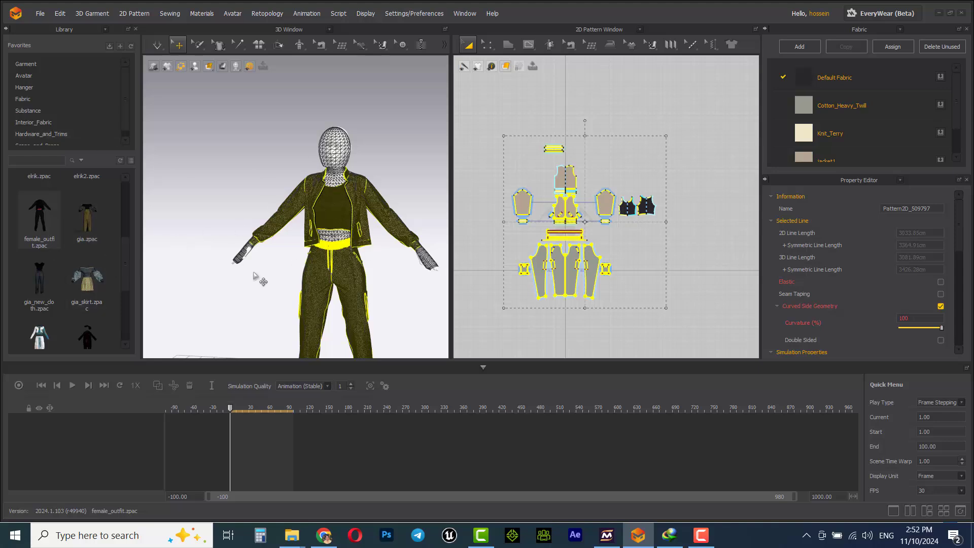
# - Start a new project containing the african_new_avatar avatar
pyautogui.click(41, 17)
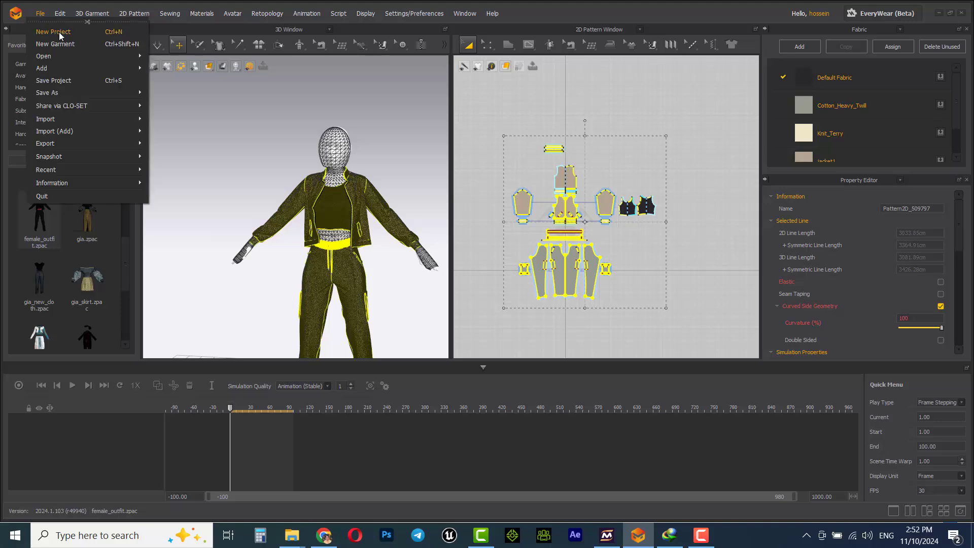
pyautogui.click(54, 32)
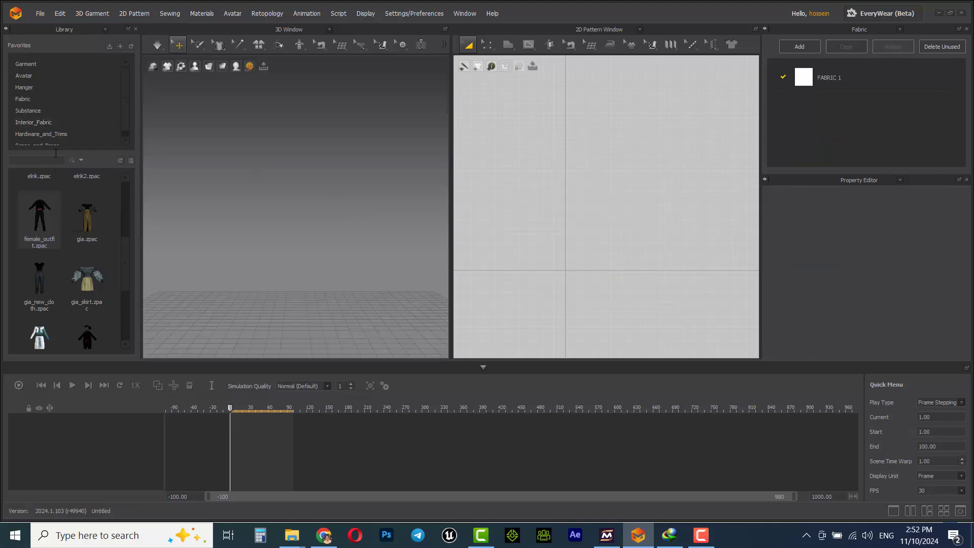
pyautogui.click(38, 75)
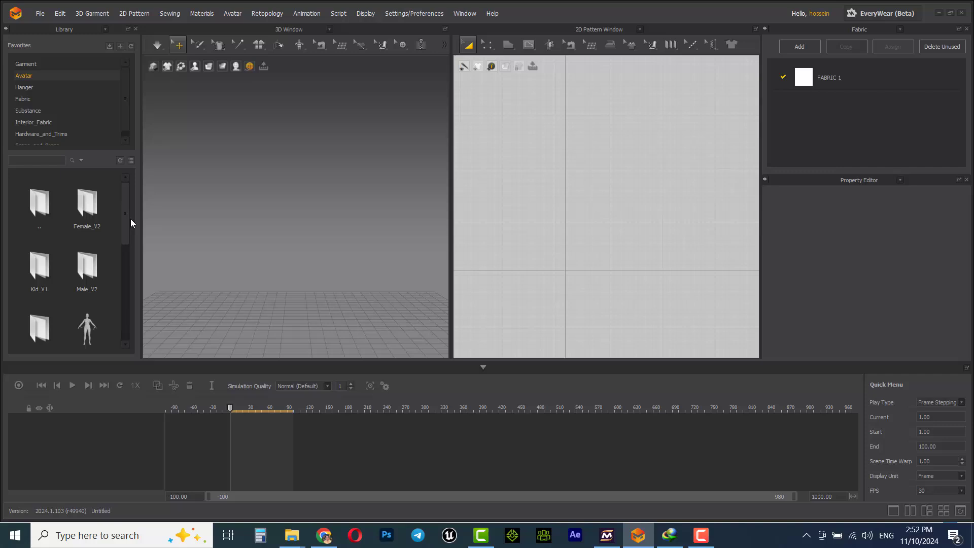
pyautogui.moveTo(125, 212); pyautogui.dragTo(130, 244)
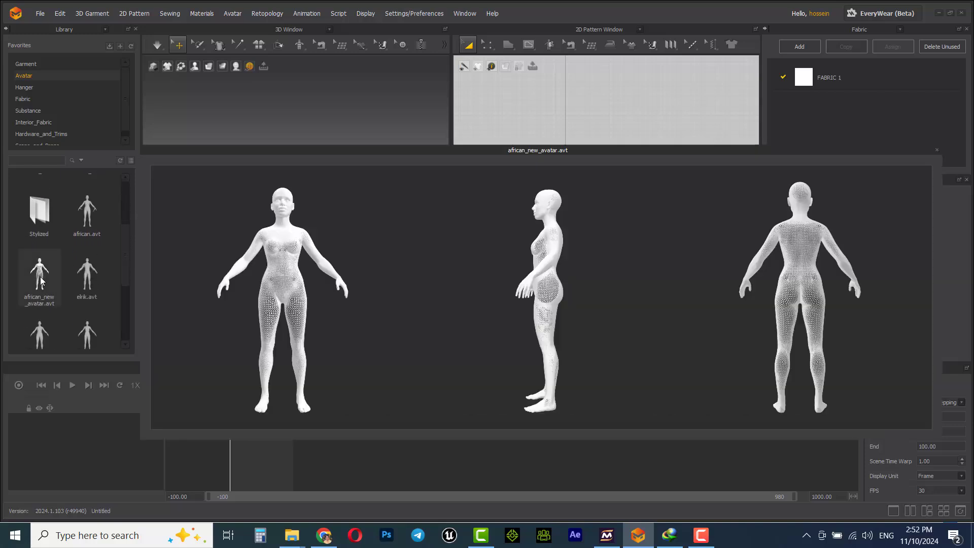
pyautogui.doubleClick(37, 280)
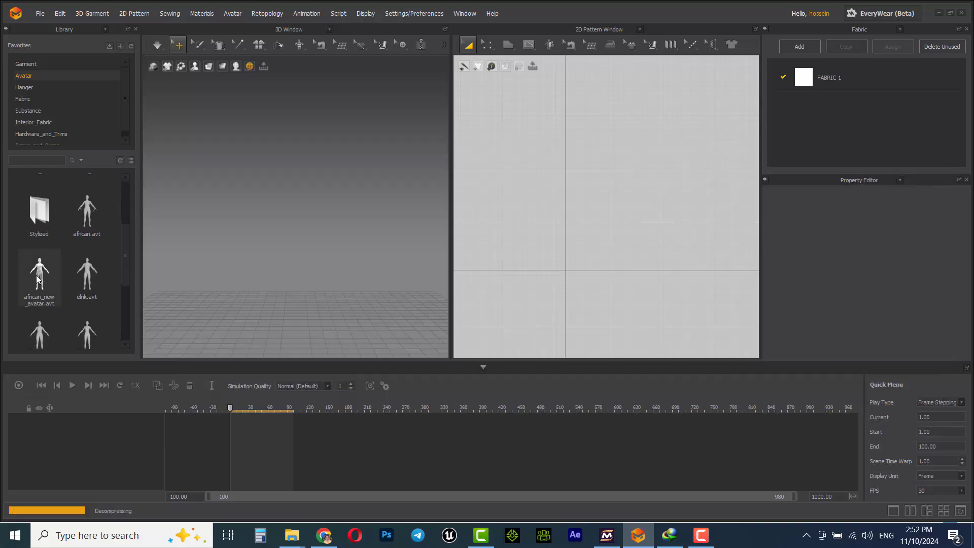
# - Turn off Show Avatar Fitting so the avatar displays as a solid body
pyautogui.click(197, 68)
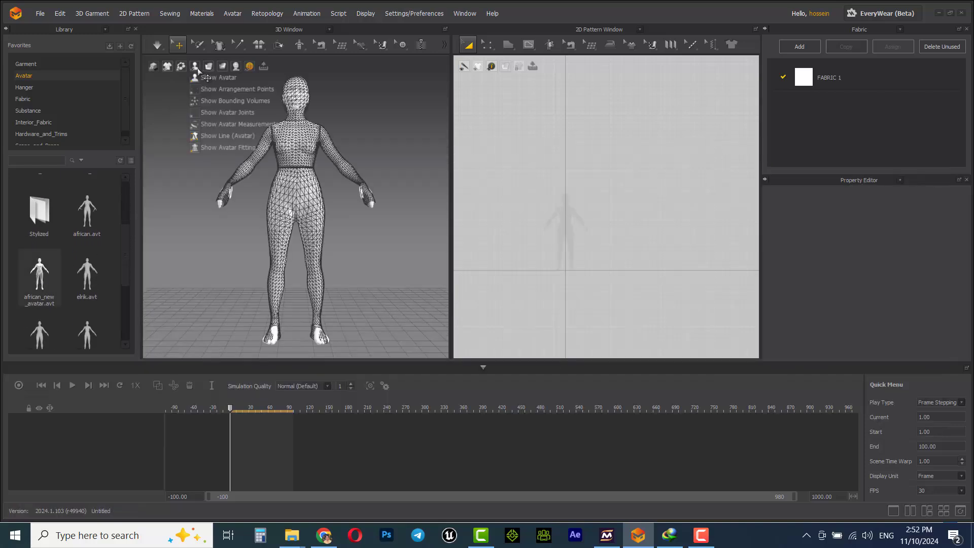
pyautogui.click(204, 149)
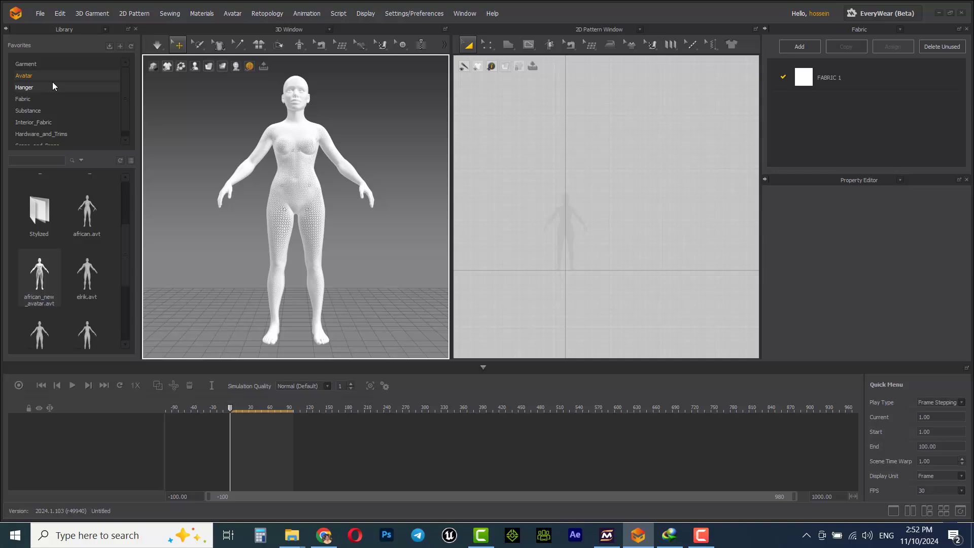
pyautogui.click(35, 65)
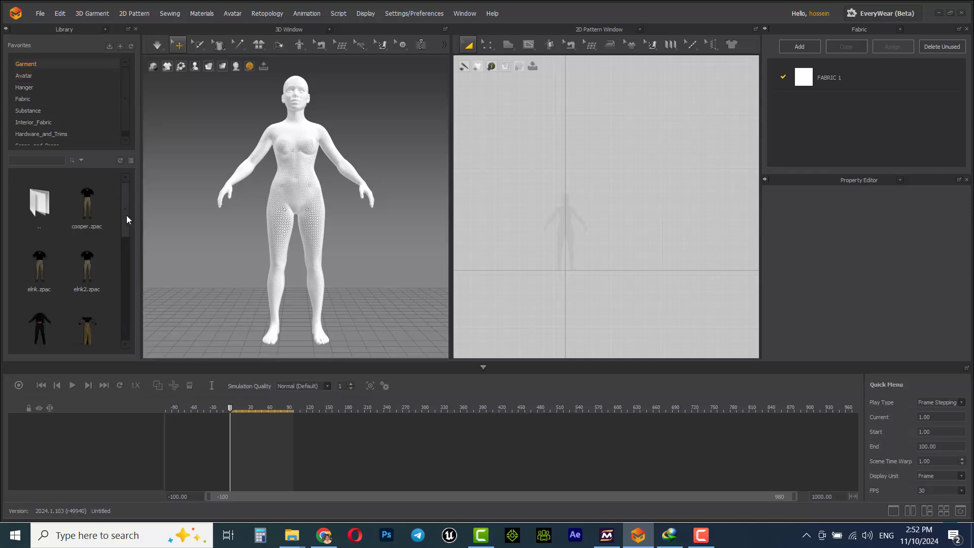
pyautogui.moveTo(127, 219); pyautogui.dragTo(130, 234)
# - Load female_outfit.zpac onto african_new_avatar and re-target drape it to the new body
pyautogui.moveTo(33, 283)
pyautogui.mouseDown()
pyautogui.moveTo(277, 247)
pyautogui.moveTo(248, 235)
pyautogui.mouseUp()
pyautogui.click(466, 315)
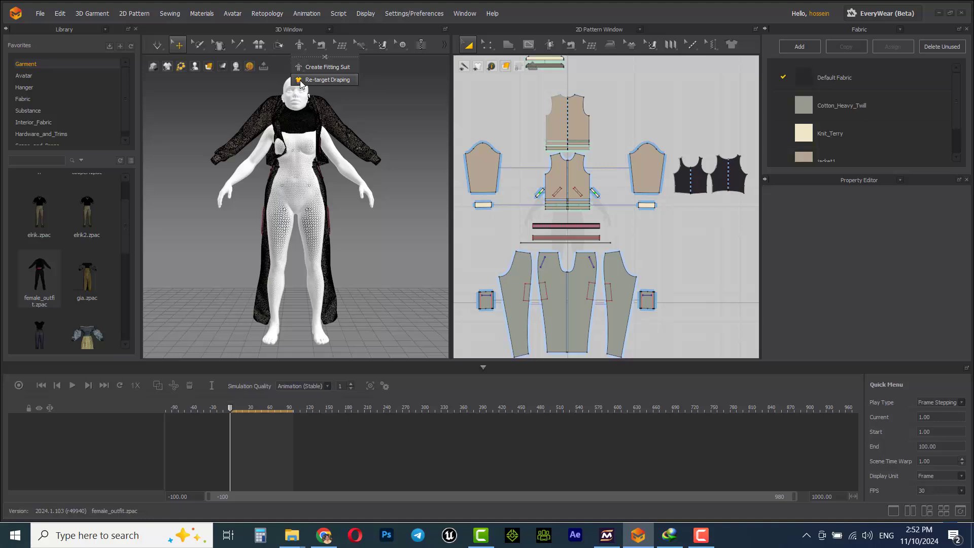
pyautogui.click(308, 80)
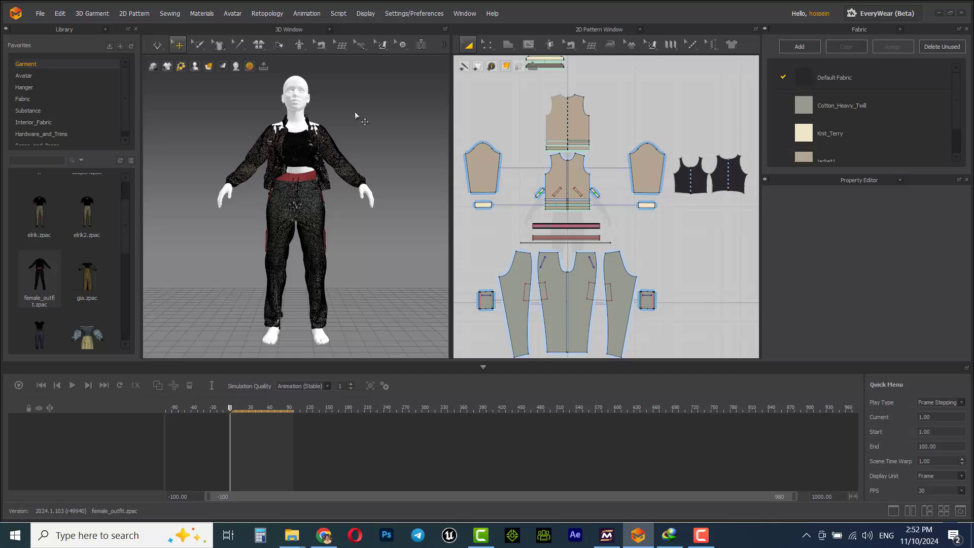
pyautogui.moveTo(355, 117)
pyautogui.mouseDown(button='right')
pyautogui.moveTo(454, 134)
pyautogui.moveTo(358, 124)
pyautogui.mouseUp(button='right')
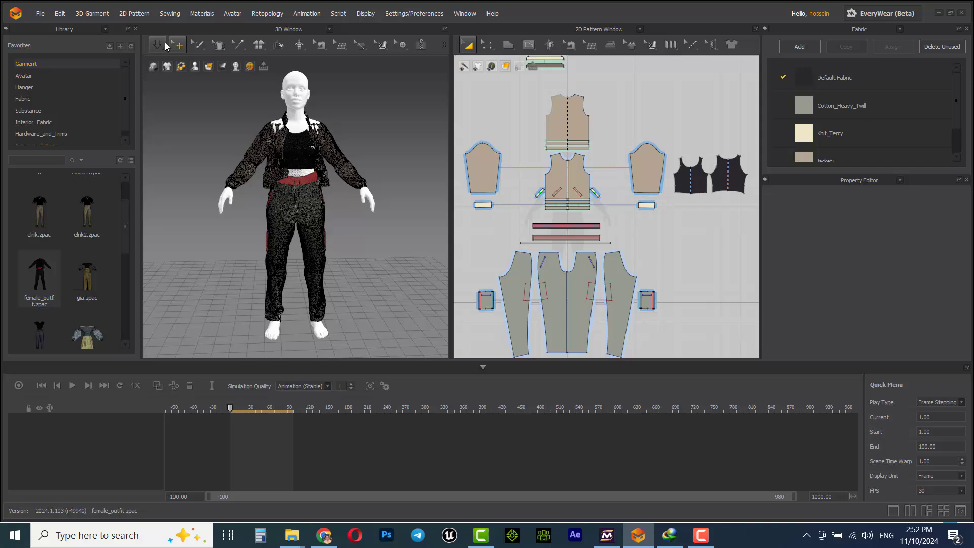
# - Clear the GPU error, simulate the outfit with Normal (Default), and select a trouser pattern piece
pyautogui.click(166, 42)
pyautogui.click(159, 47)
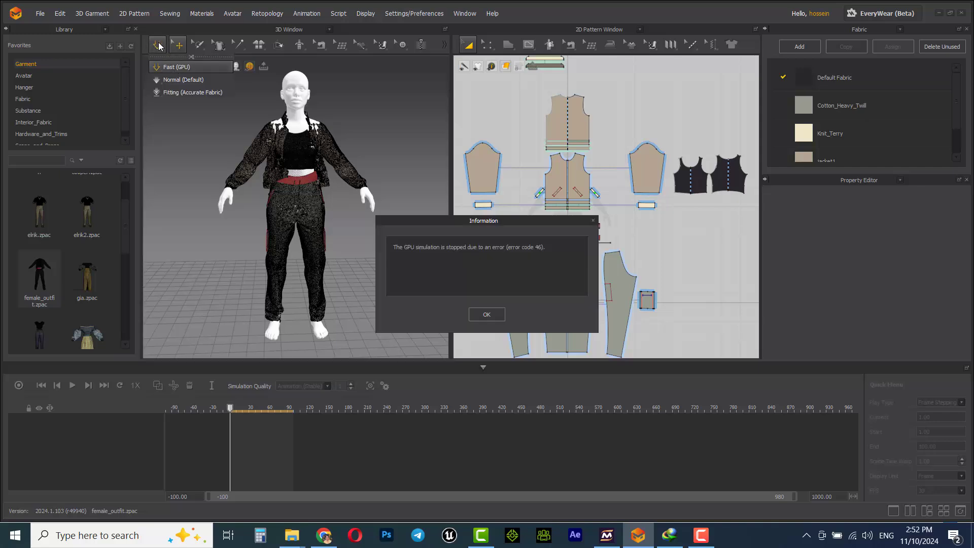
pyautogui.click(487, 314)
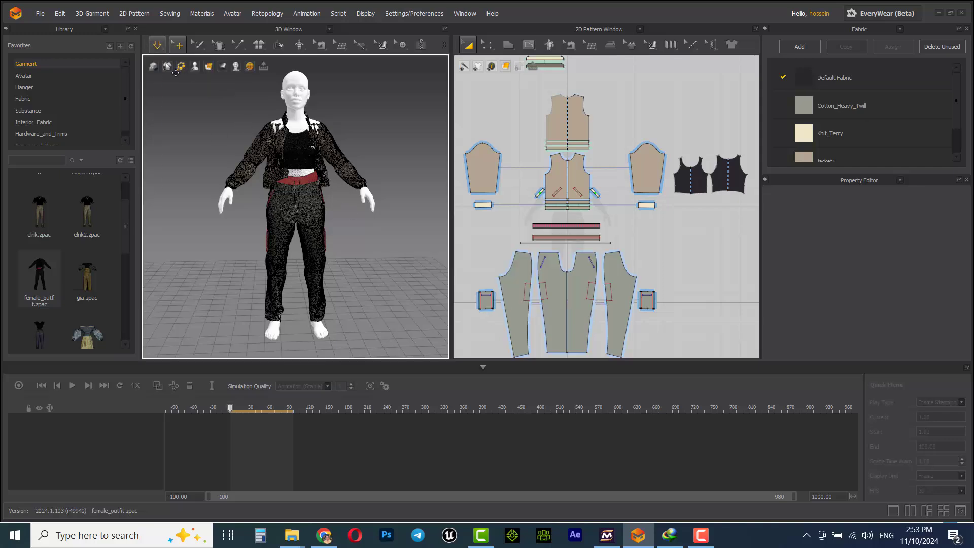
pyautogui.click(158, 46)
pyautogui.click(158, 45)
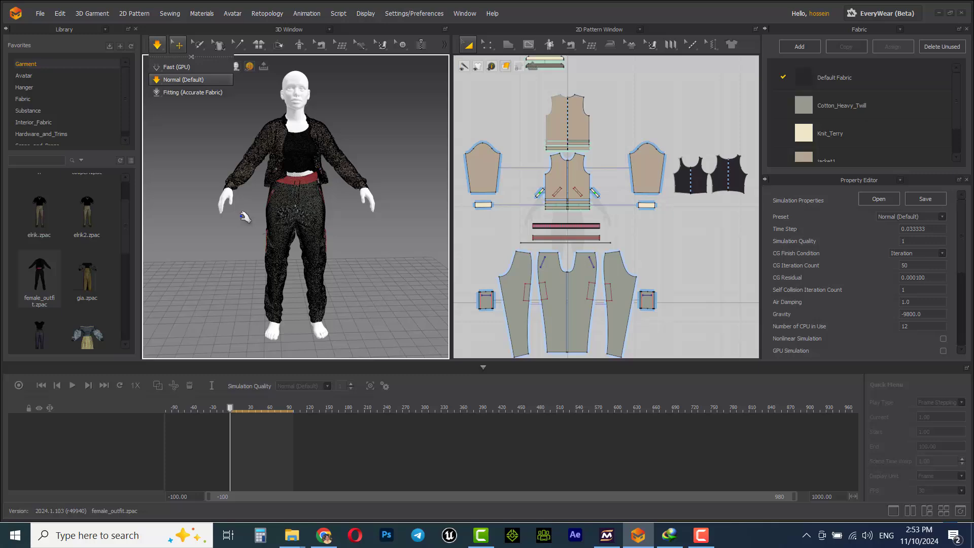
pyautogui.moveTo(287, 255)
pyautogui.mouseDown(button='right')
pyautogui.moveTo(297, 250)
pyautogui.moveTo(281, 220)
pyautogui.mouseUp(button='right')
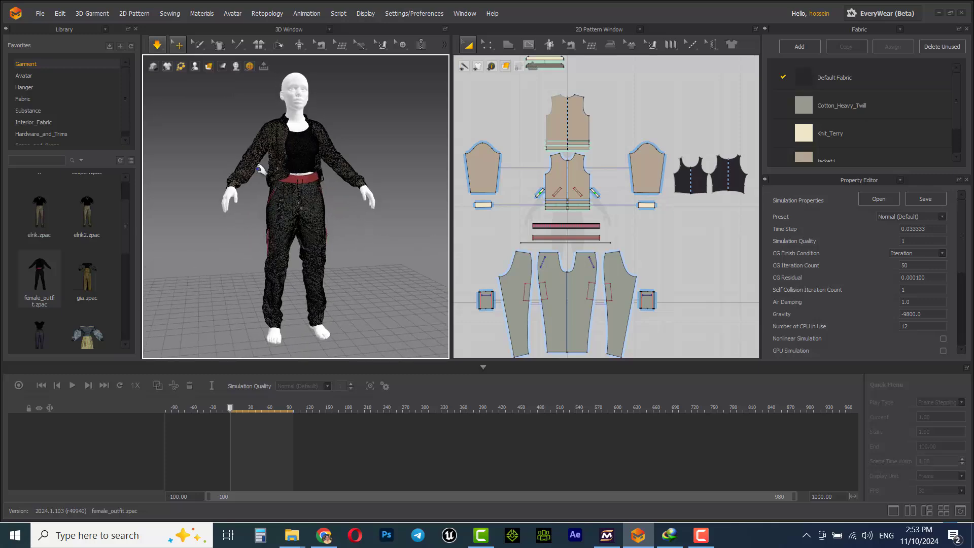
pyautogui.scroll(-2, 282, 219)
pyautogui.scroll(3, 277, 195)
pyautogui.scroll(-2, 278, 196)
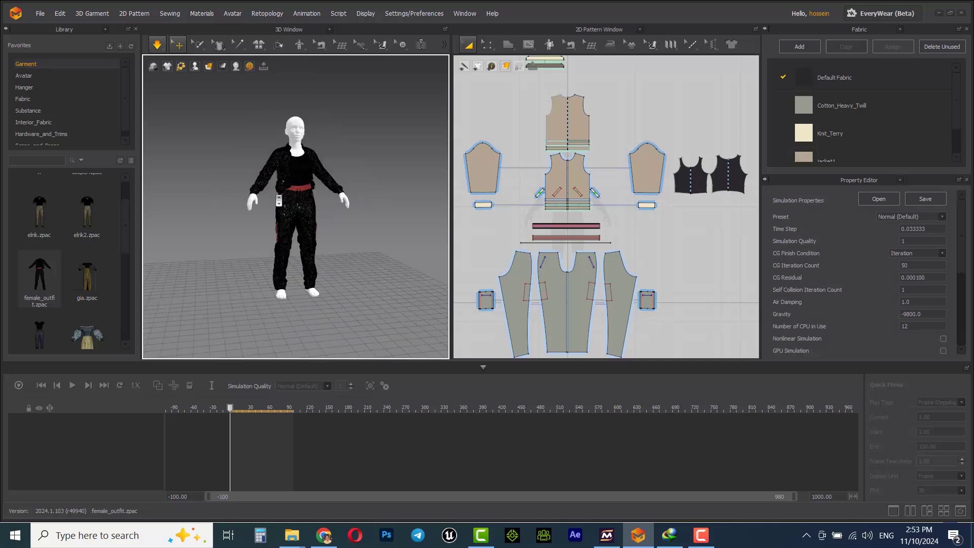
pyautogui.scroll(-1, 278, 195)
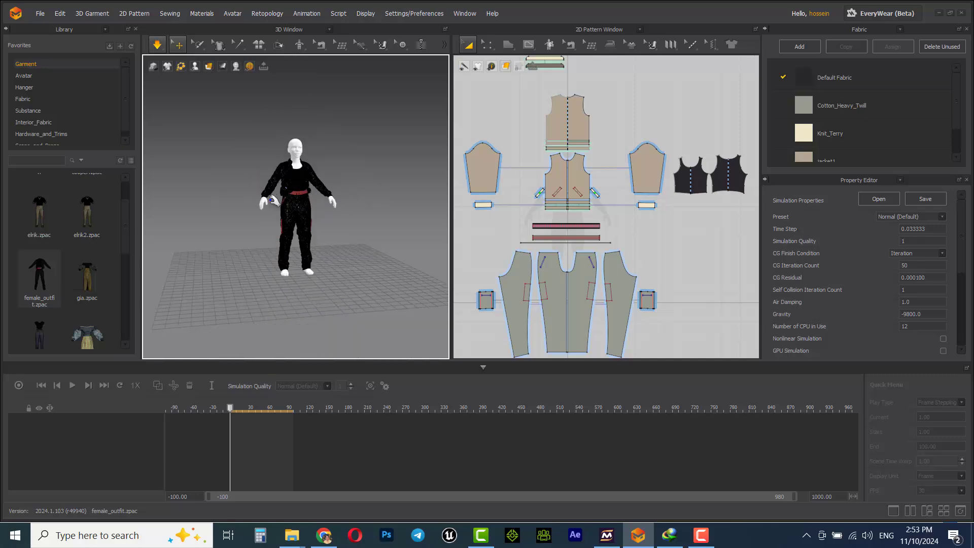
pyautogui.scroll(2, 292, 216)
pyautogui.scroll(1, 293, 216)
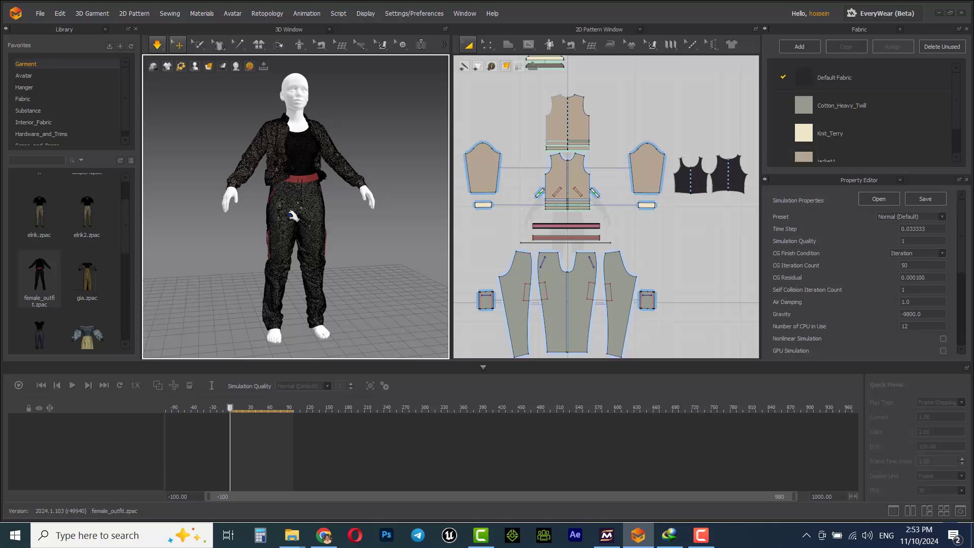
pyautogui.scroll(1, 293, 221)
pyautogui.scroll(1, 293, 221)
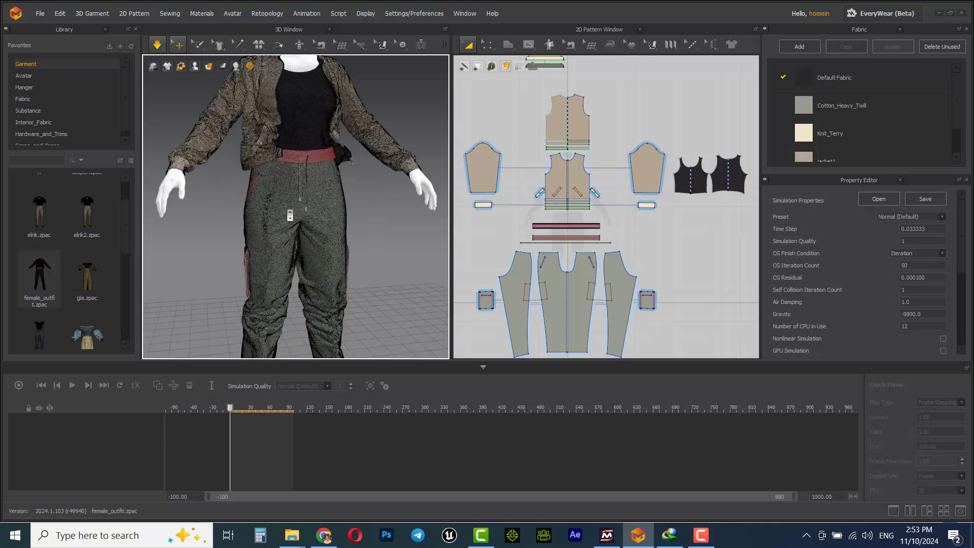
pyautogui.scroll(1, 289, 216)
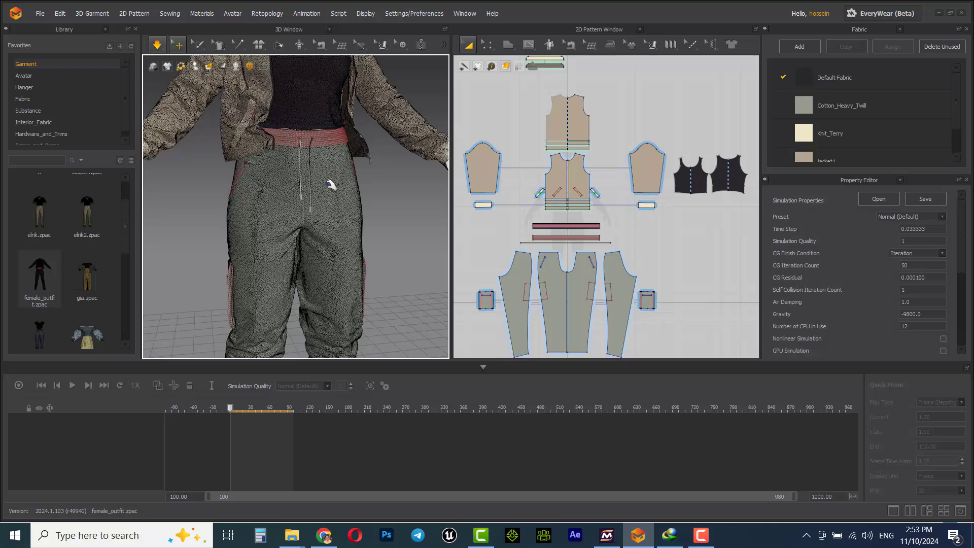
pyautogui.click(553, 262)
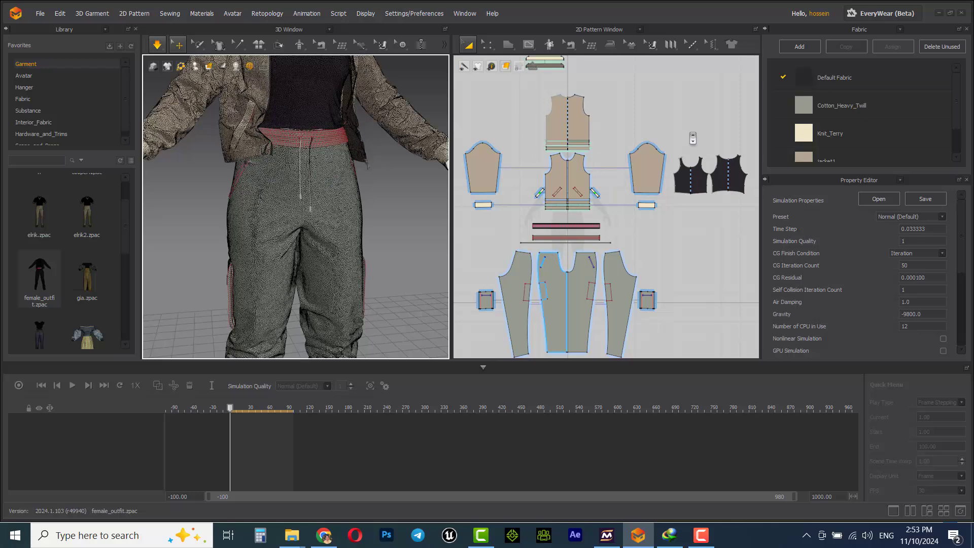
pyautogui.scroll(3, 619, 232)
pyautogui.scroll(-3, 618, 231)
pyautogui.scroll(-2, 618, 232)
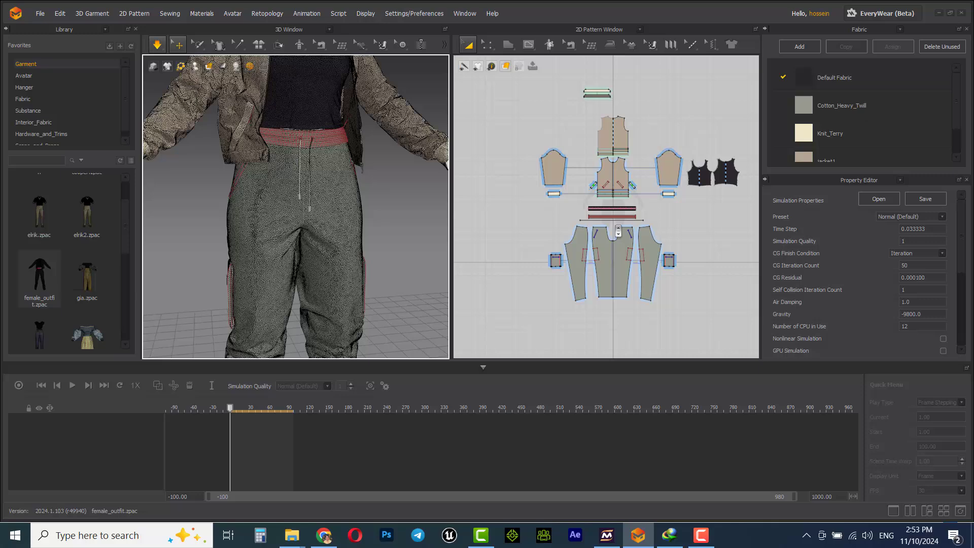
pyautogui.scroll(-2, 618, 231)
pyautogui.scroll(-1, 548, 123)
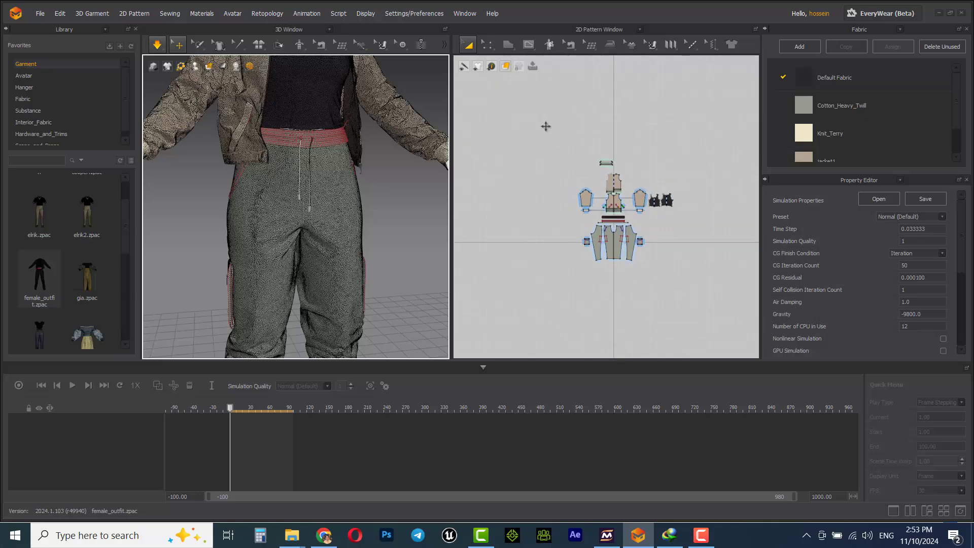
# - Stop the simulation and set Particle Distance to 20 on all outfit pattern pieces
pyautogui.click(159, 47)
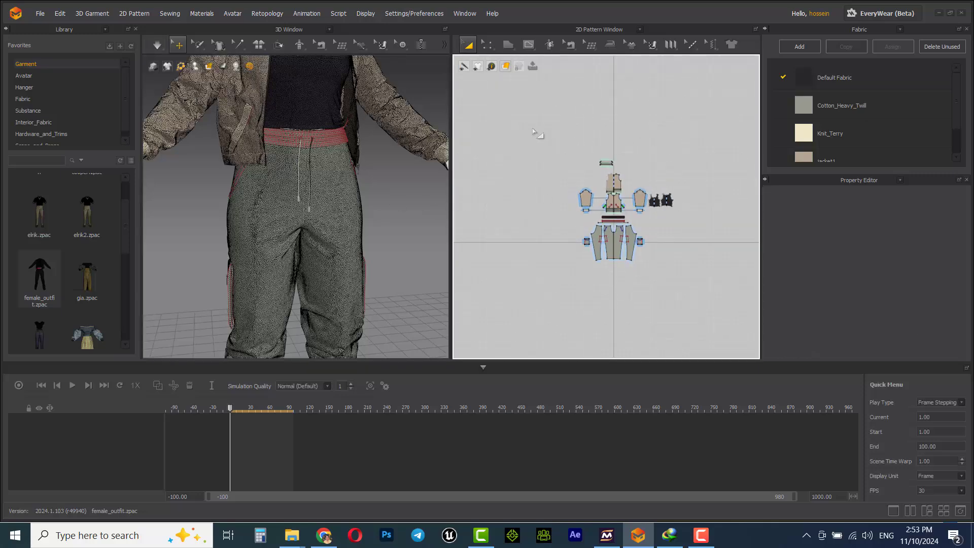
pyautogui.moveTo(537, 134); pyautogui.dragTo(736, 304)
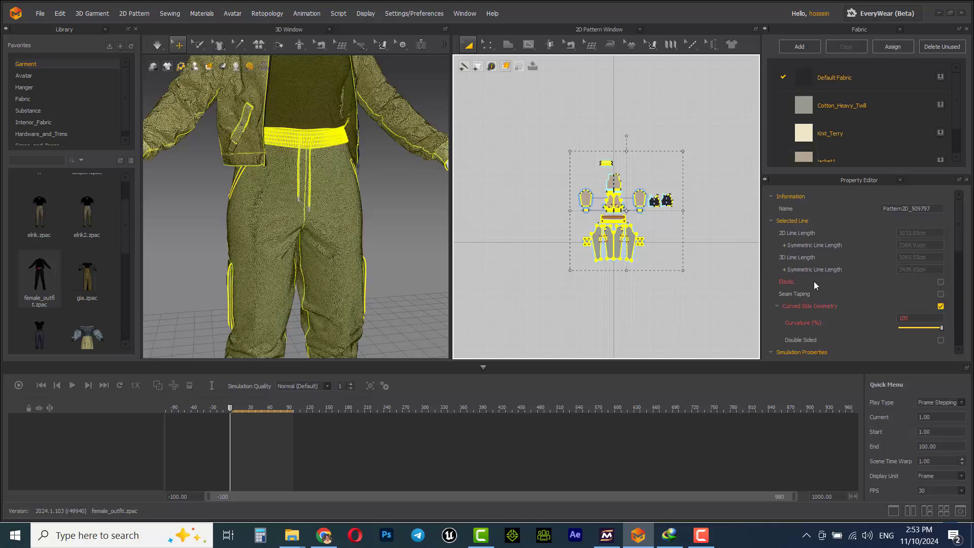
pyautogui.scroll(-2, 824, 251)
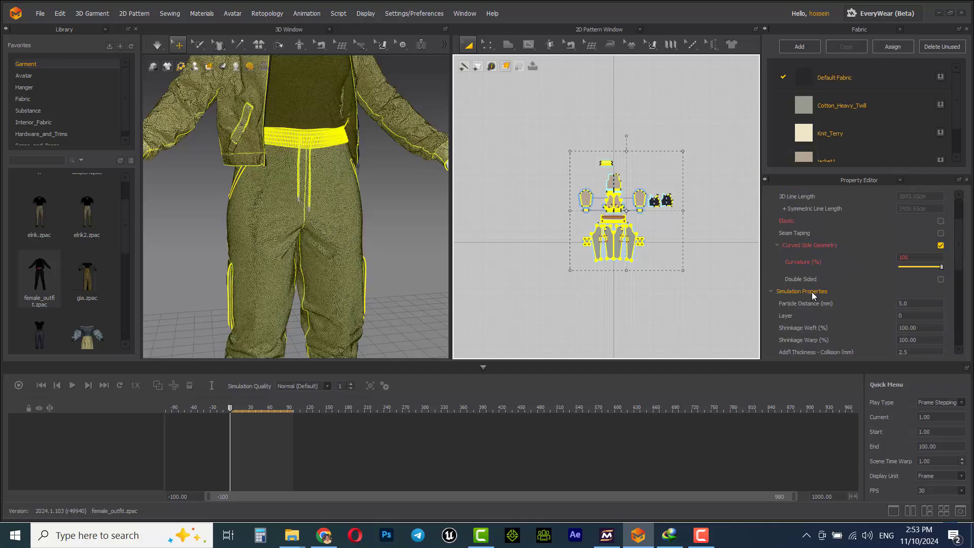
pyautogui.click(919, 303)
pyautogui.write('20')
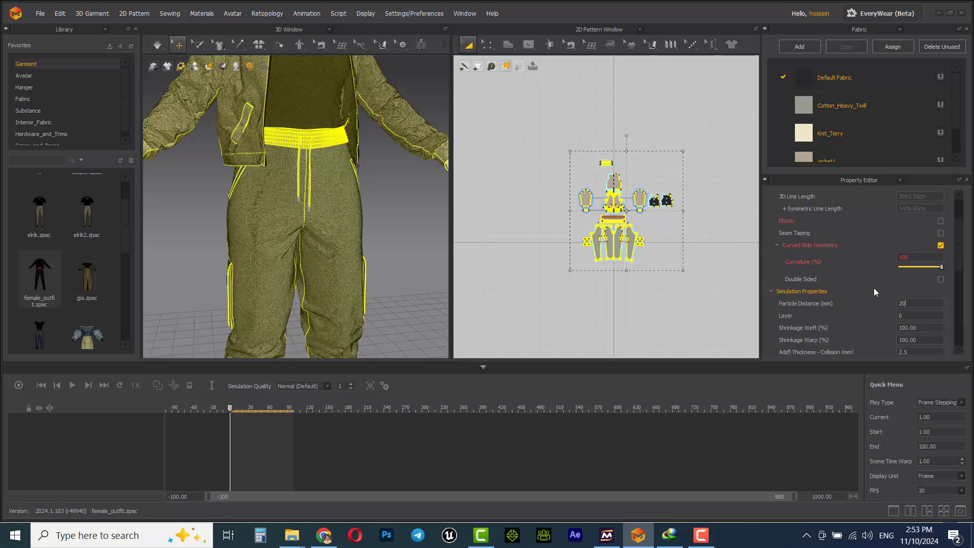
pyautogui.press('Return')
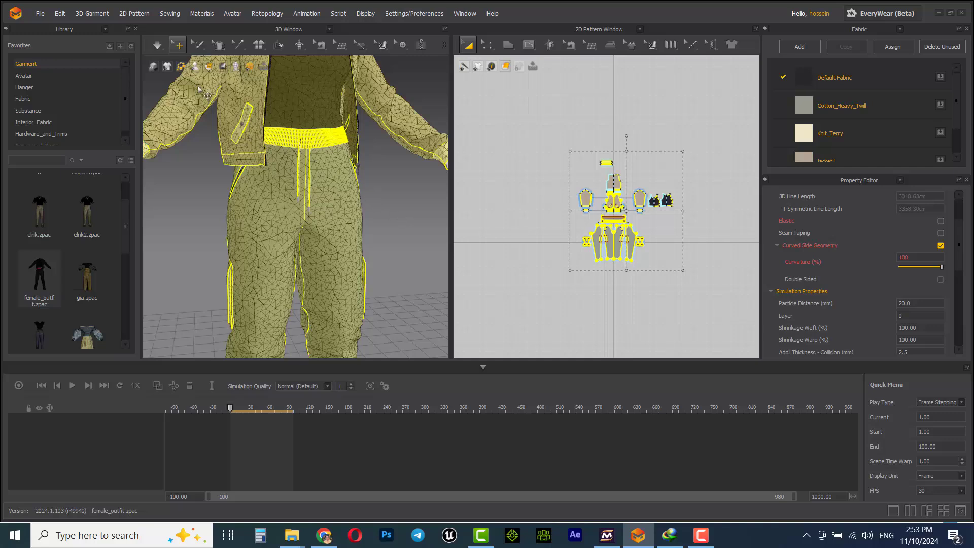
pyautogui.click(168, 45)
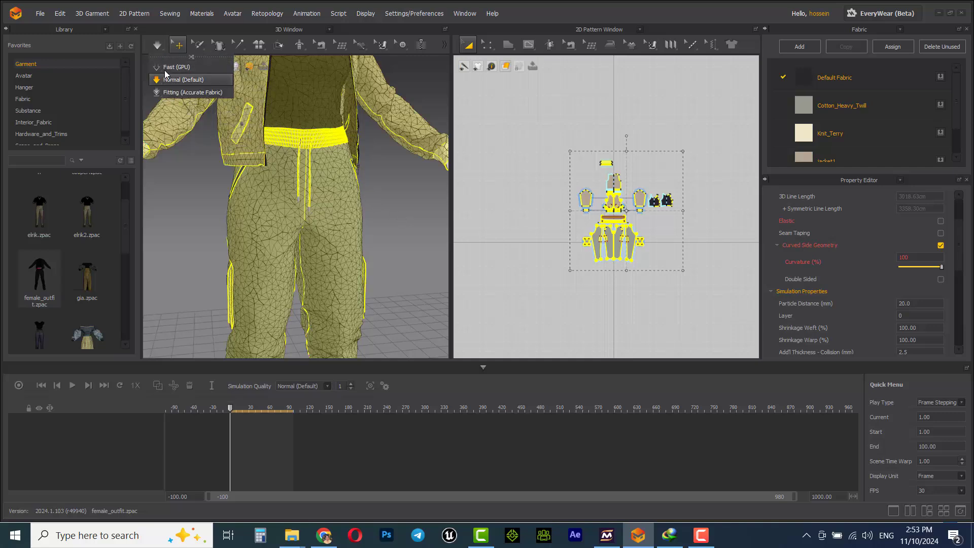
# - Try simulating the low-poly outfit with Fast (GPU) and dismiss the resulting GPU errors
pyautogui.click(165, 67)
pyautogui.click(158, 46)
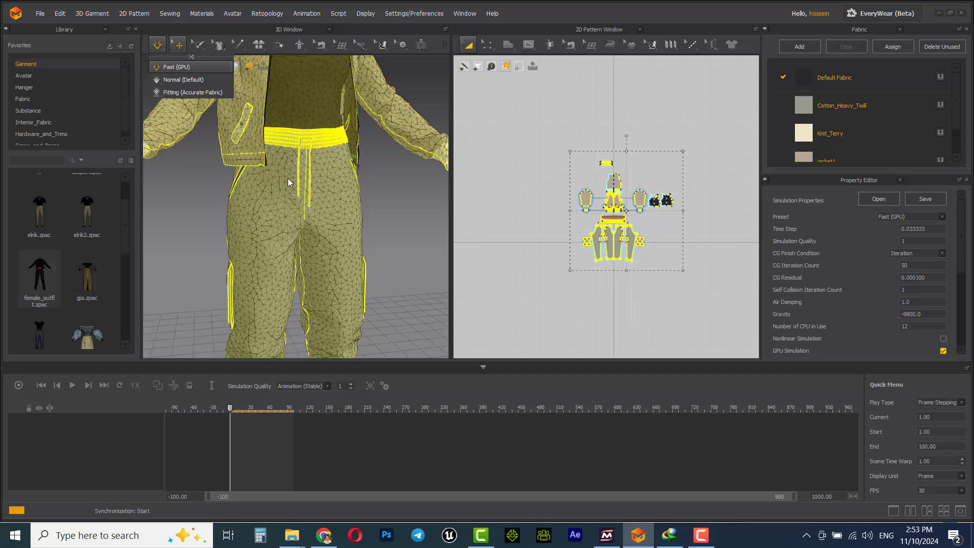
pyautogui.click(486, 314)
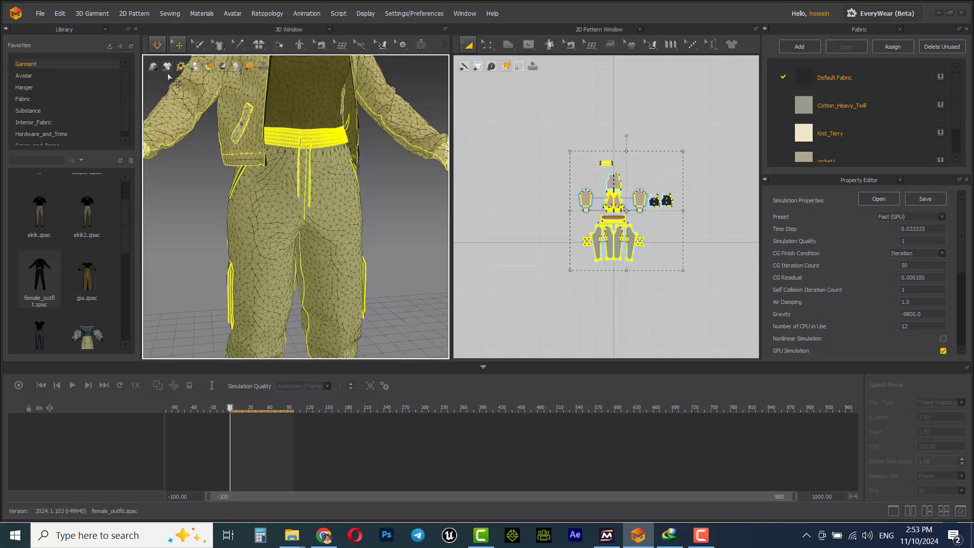
pyautogui.click(169, 45)
pyautogui.click(164, 67)
pyautogui.click(487, 315)
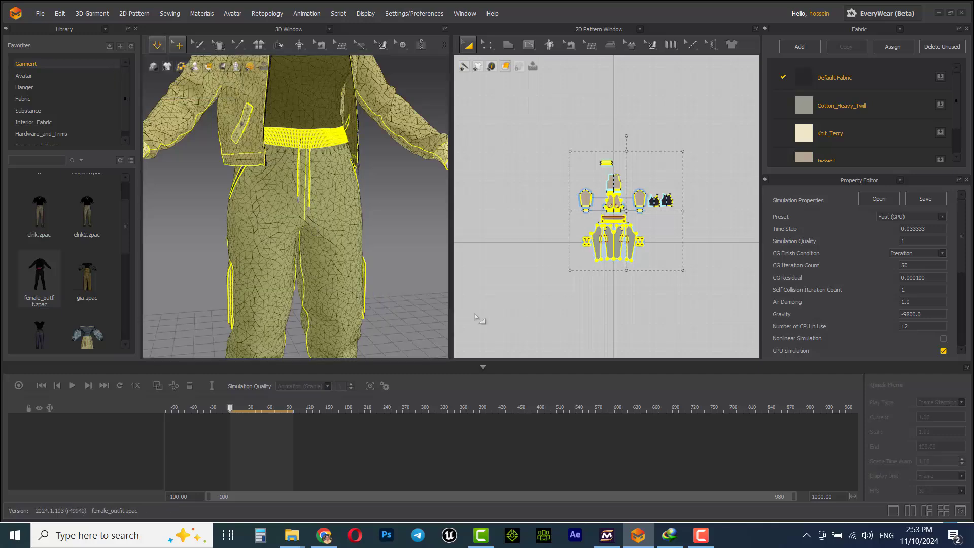
# - Simulate the outfit with Normal (Default) and orbit around the draped avatar
pyautogui.click(167, 47)
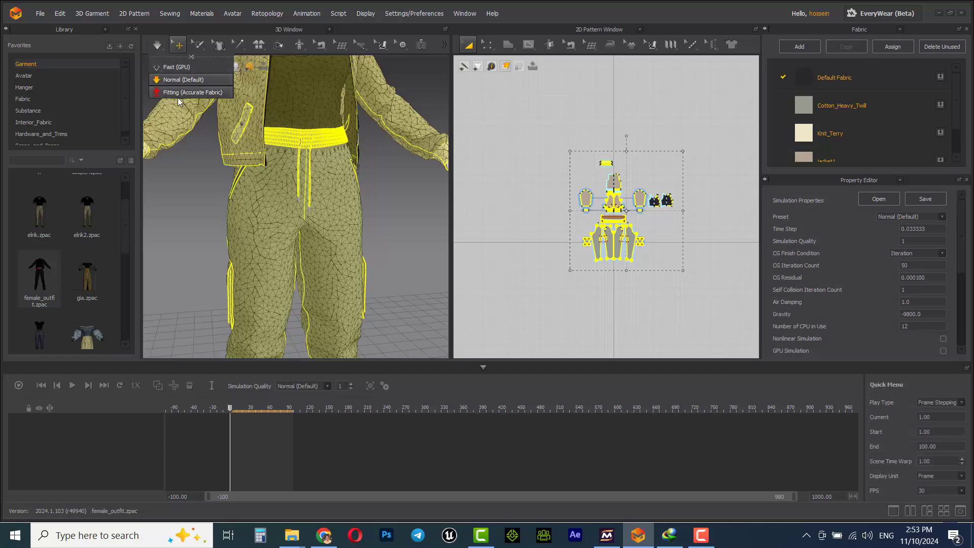
pyautogui.click(181, 80)
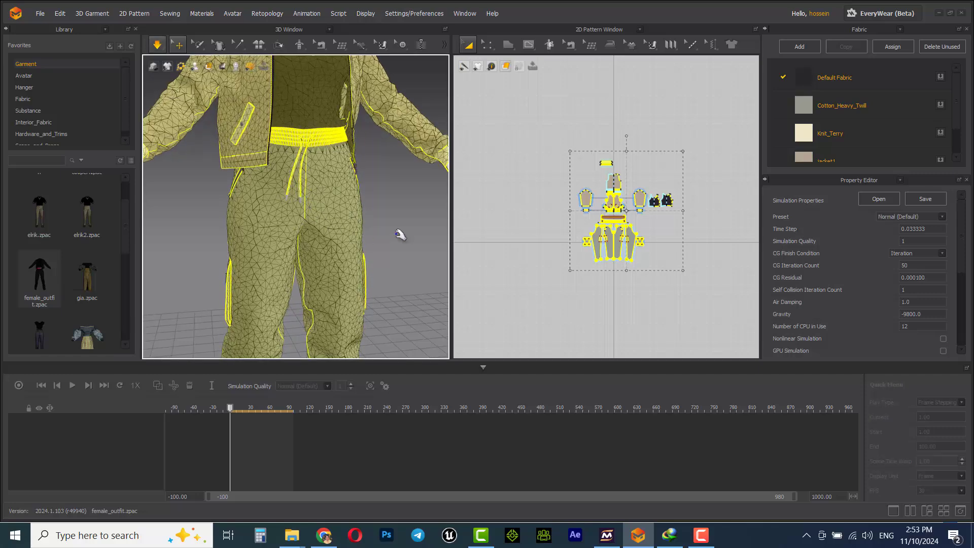
pyautogui.scroll(3, 364, 271)
pyautogui.scroll(-3, 364, 272)
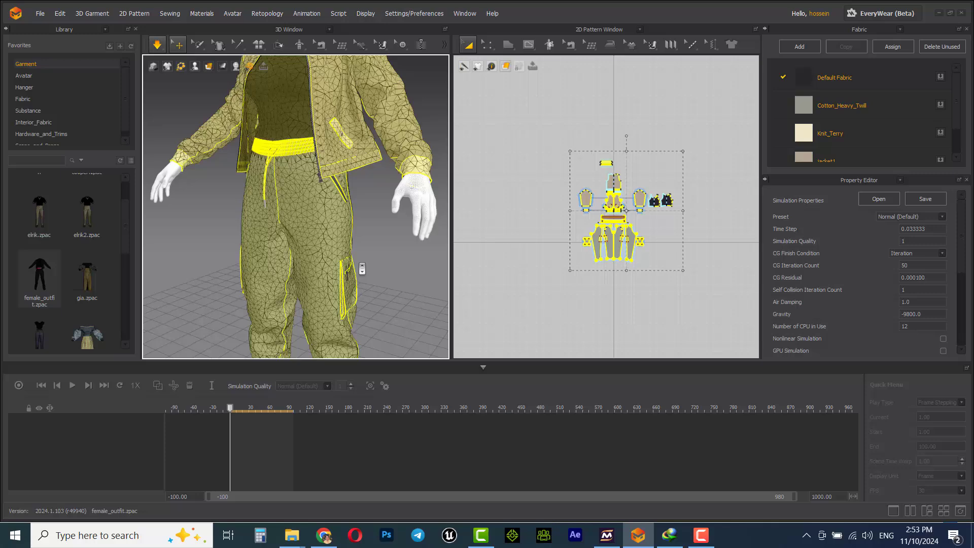
pyautogui.click(289, 218)
pyautogui.moveTo(289, 218)
pyautogui.mouseDown(button='right')
pyautogui.moveTo(310, 244)
pyautogui.moveTo(431, 276)
pyautogui.moveTo(348, 280)
pyautogui.moveTo(282, 322)
pyautogui.mouseUp(button='right')
pyautogui.scroll(-2, 310, 243)
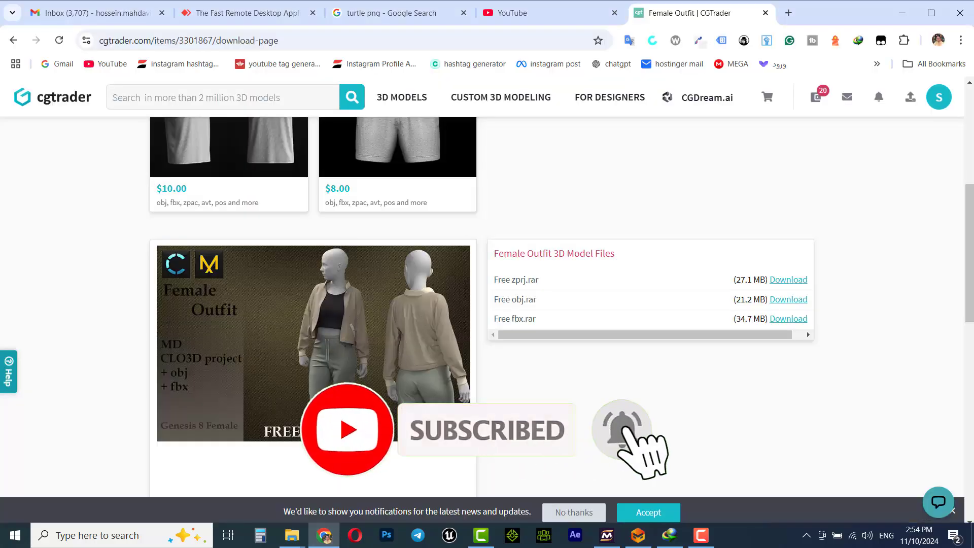
pyautogui.moveTo(324, 535)
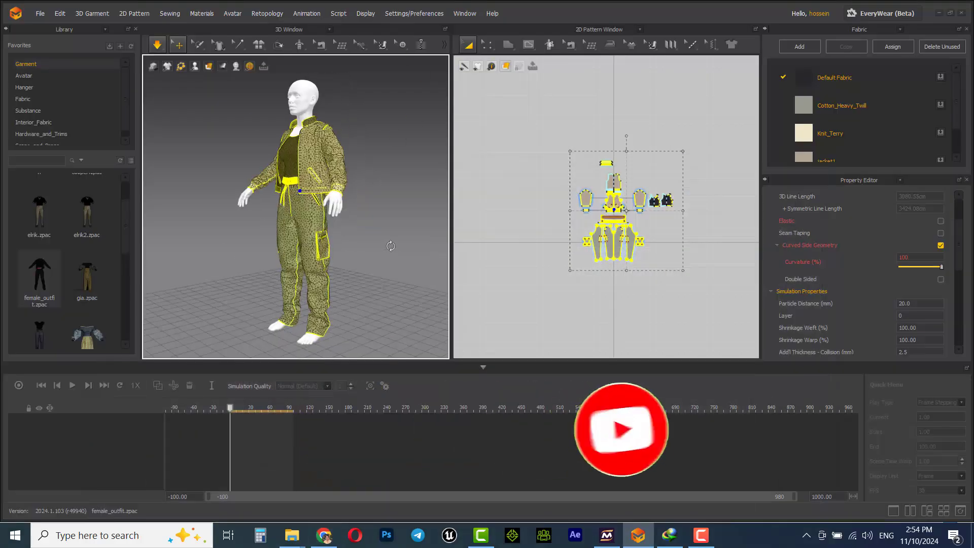
pyautogui.moveTo(390, 246)
pyautogui.mouseDown(button='right')
pyautogui.moveTo(401, 287)
pyautogui.moveTo(338, 299)
pyautogui.mouseUp(button='right')
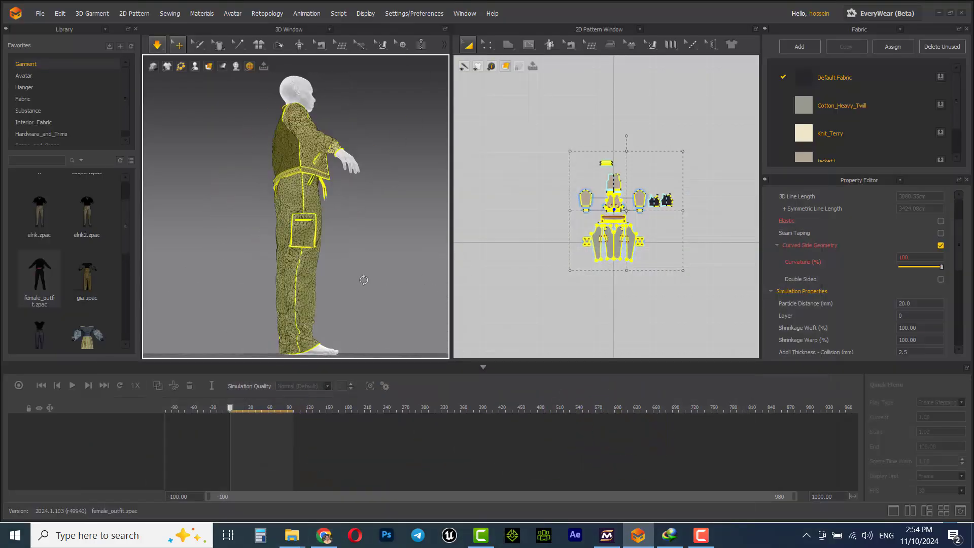